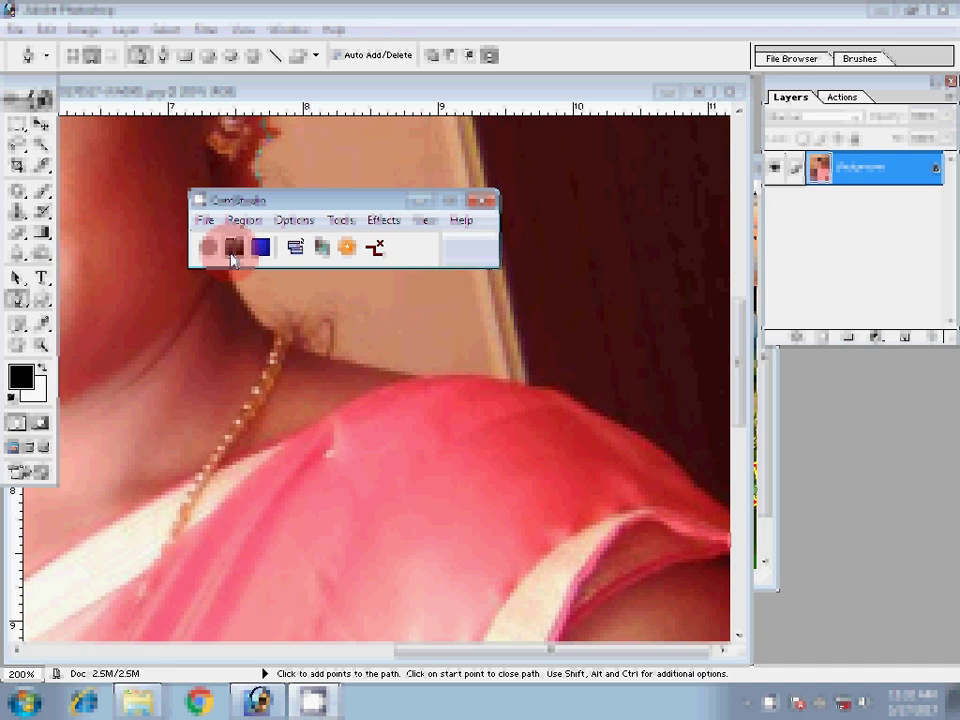
Trace Pen-tool points around the woman in the pink saree, zooming in on her face.
click(232, 258)
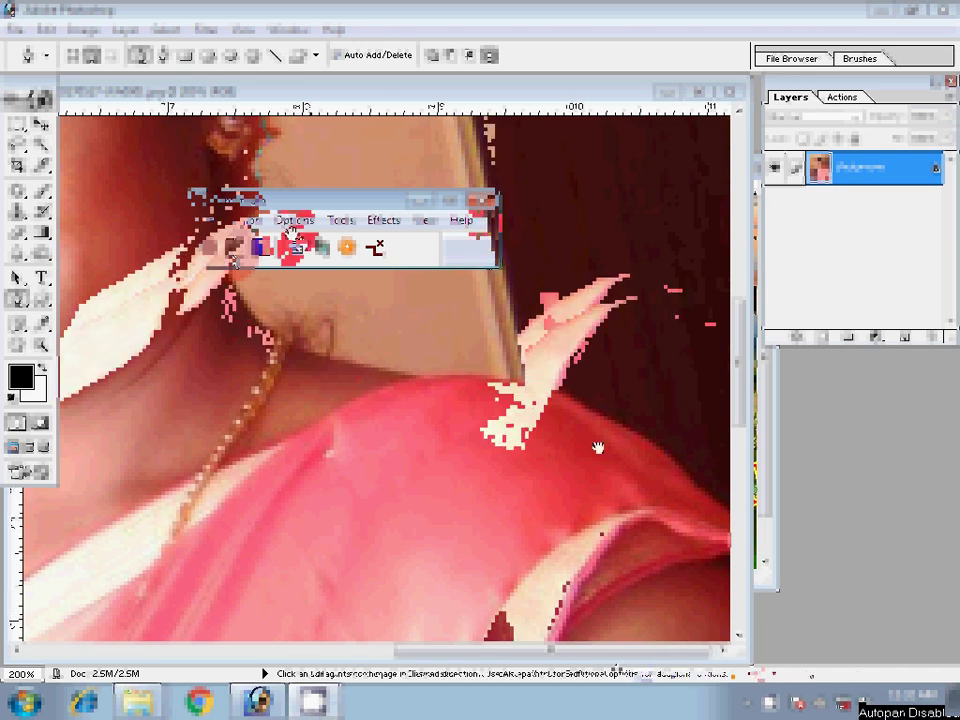
scroll(597, 447, up, 2)
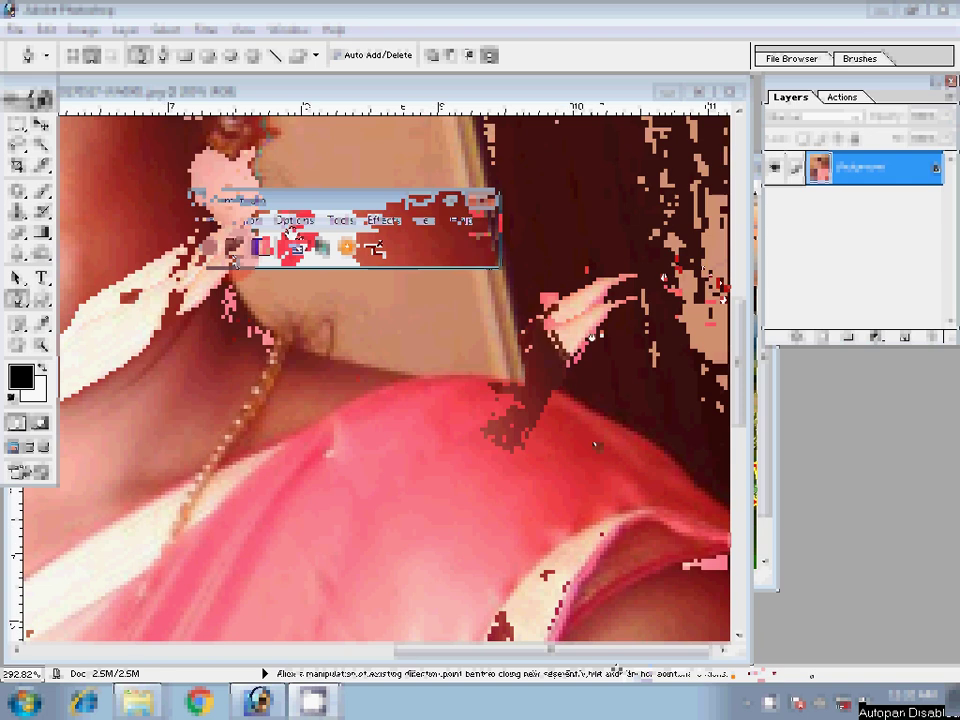
scroll(566, 325, down, 3)
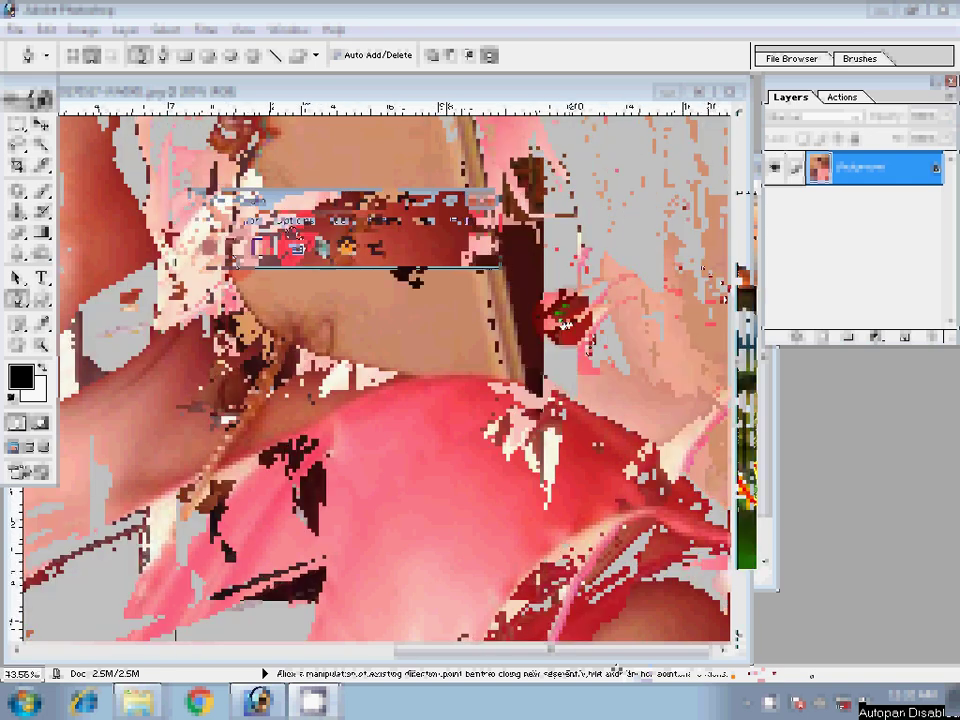
click(312, 607)
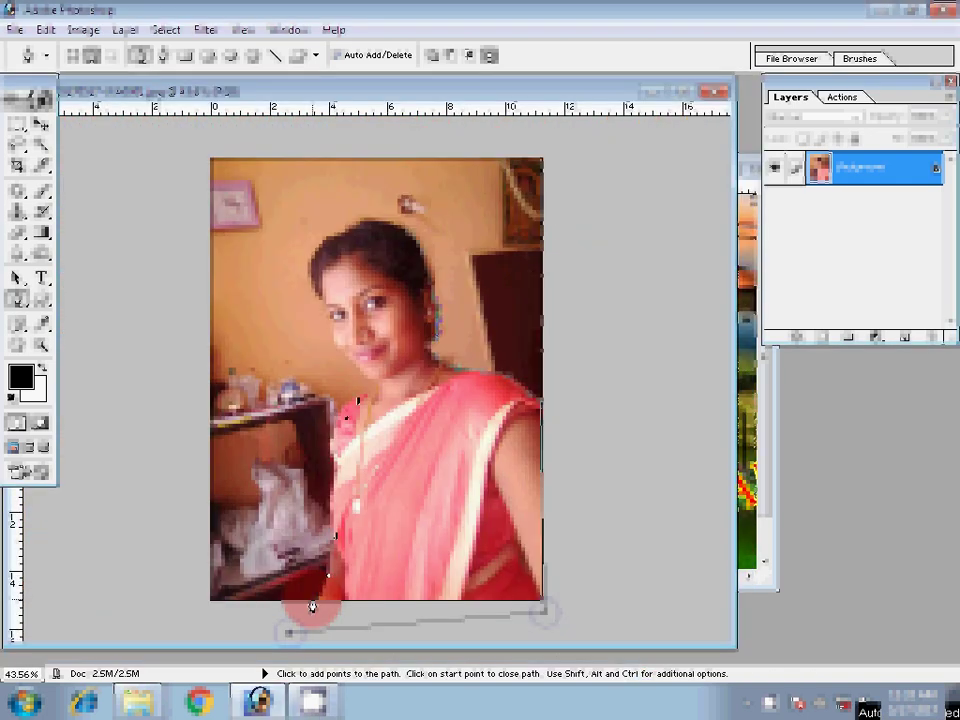
scroll(312, 607, up, 4)
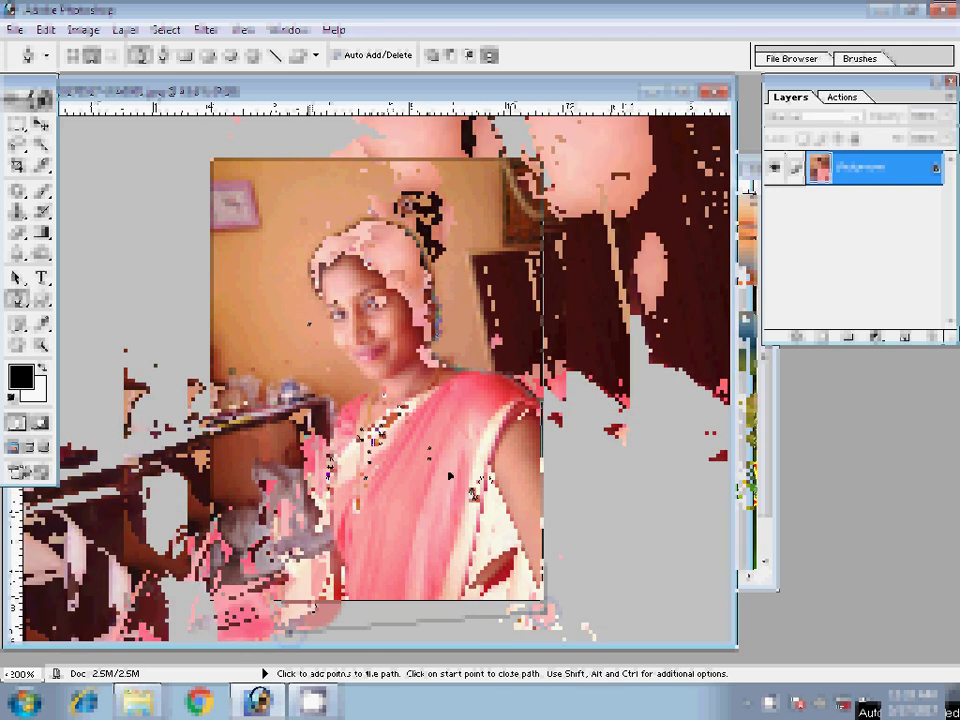
key(ctrl+plus)
click(329, 468)
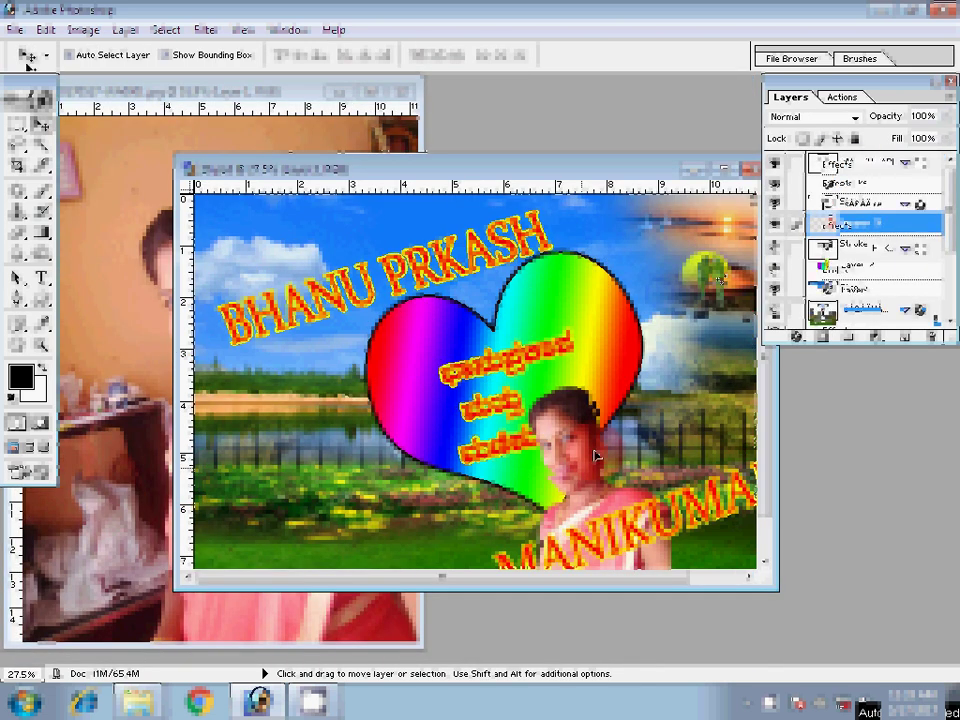
Feather the woman's selection by 5 pixels.
key(m)
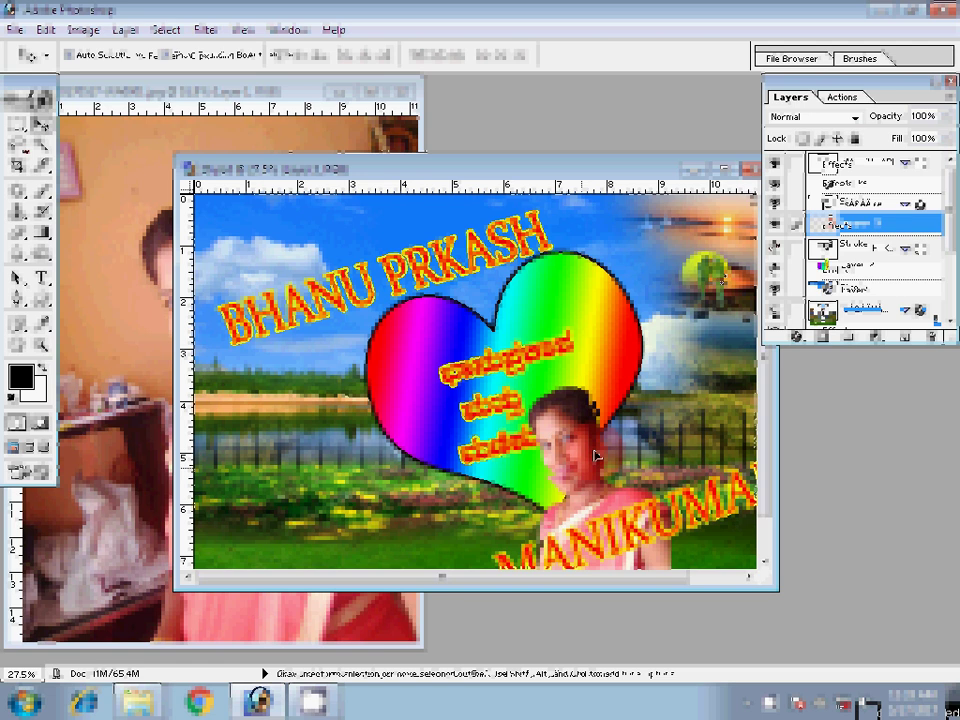
right_click(594, 456)
key(ctrl+alt+d)
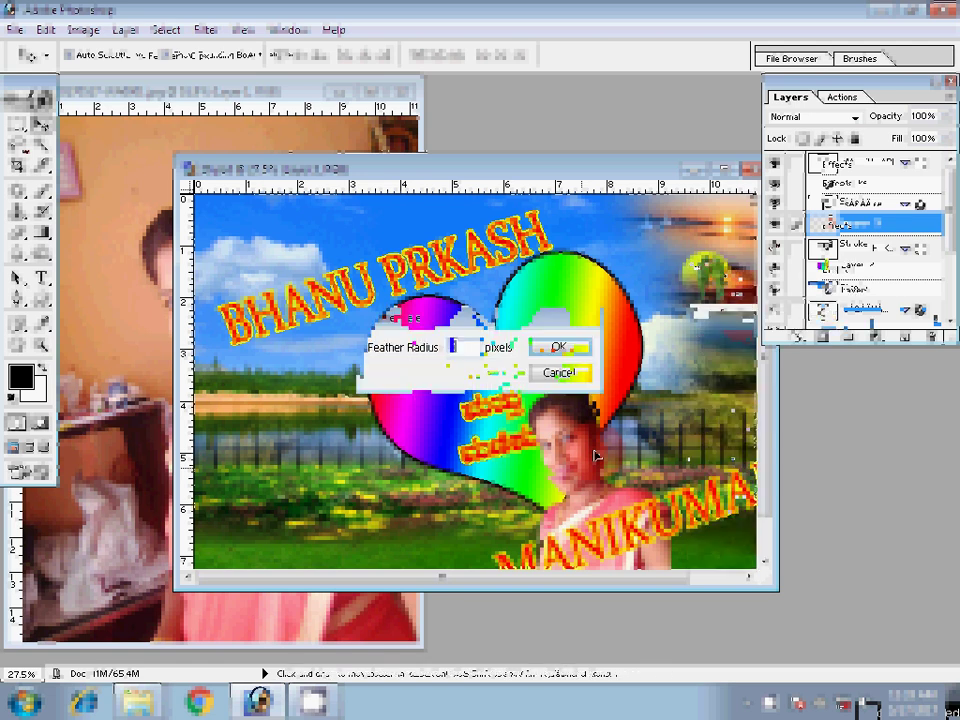
text(5)
key(Return)
Select the poster's Background layer and shift its content slightly up and left.
click(764, 383)
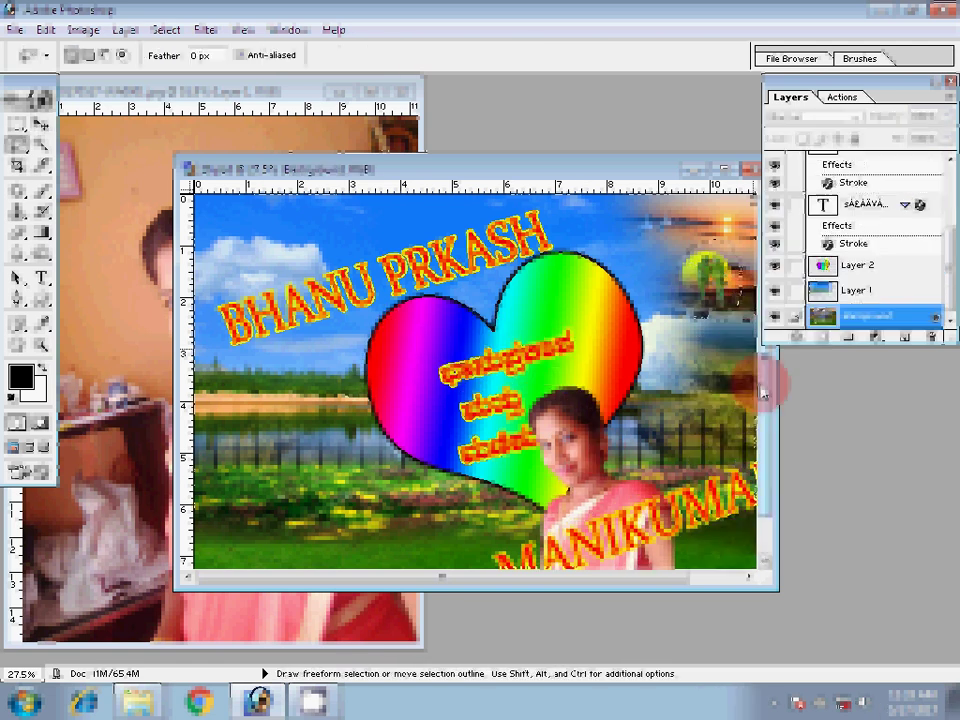
key(v)
drag(256, 353, 240, 343)
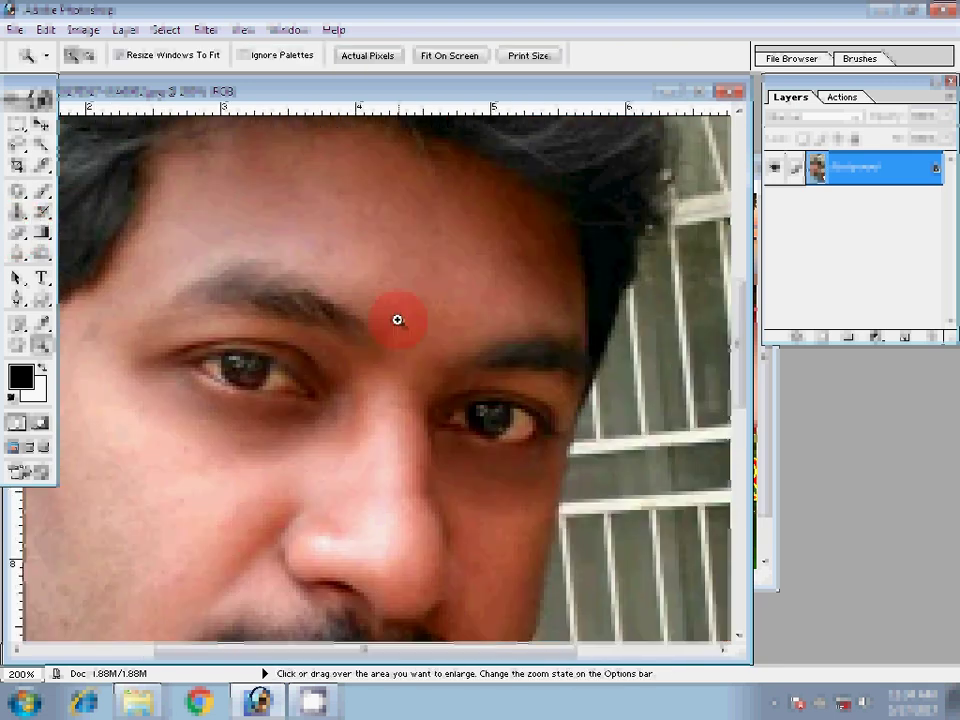
Fit the man's photo on screen, then zoom in close to start tracing him.
right_click(397, 320)
click(436, 370)
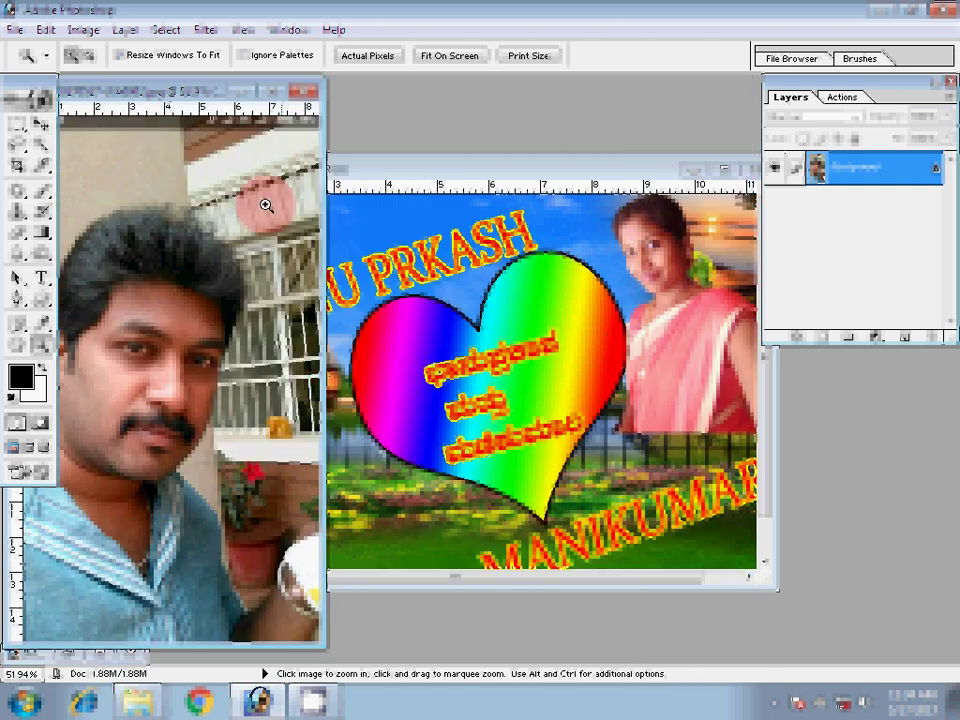
click(584, 346)
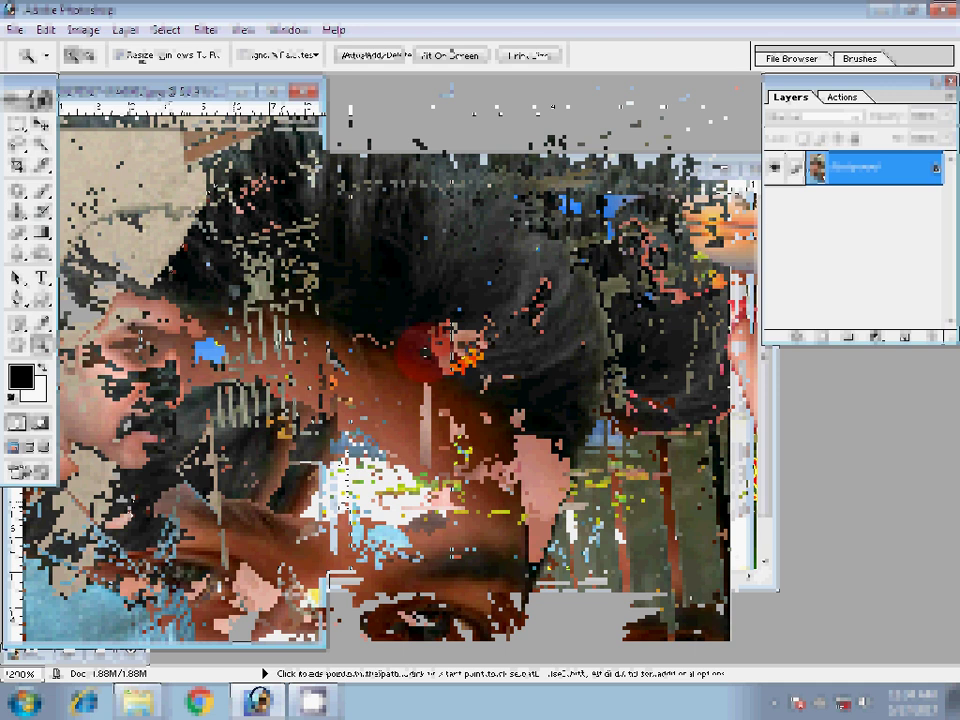
key(h)
key(p)
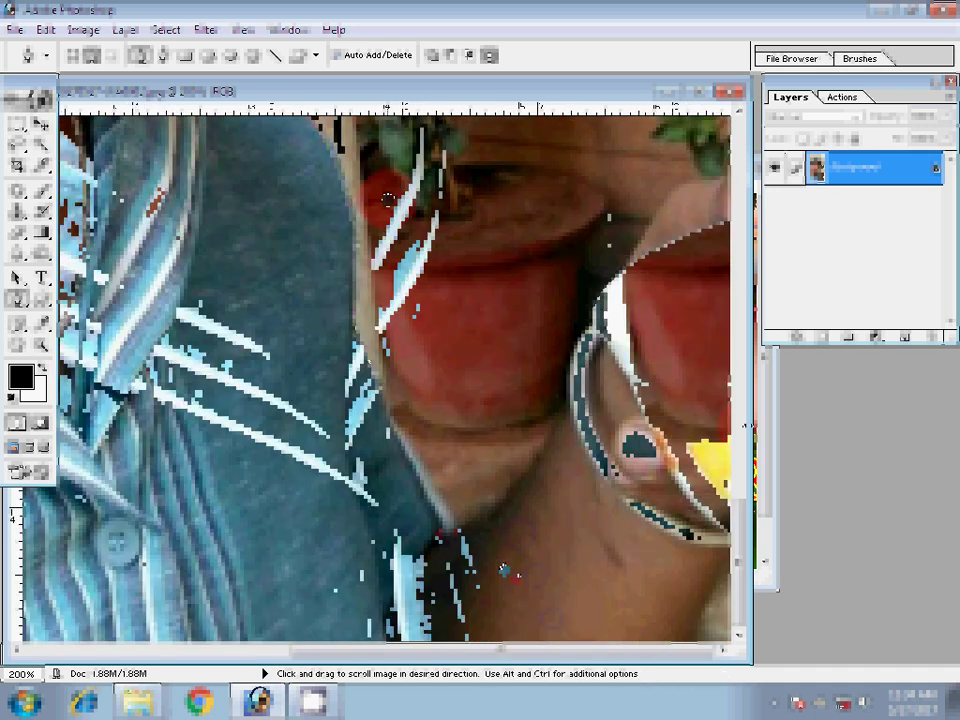
Finish the Pen outline around the man and turn it into a selection.
drag(388, 199, 505, 570)
key(ctrl+0)
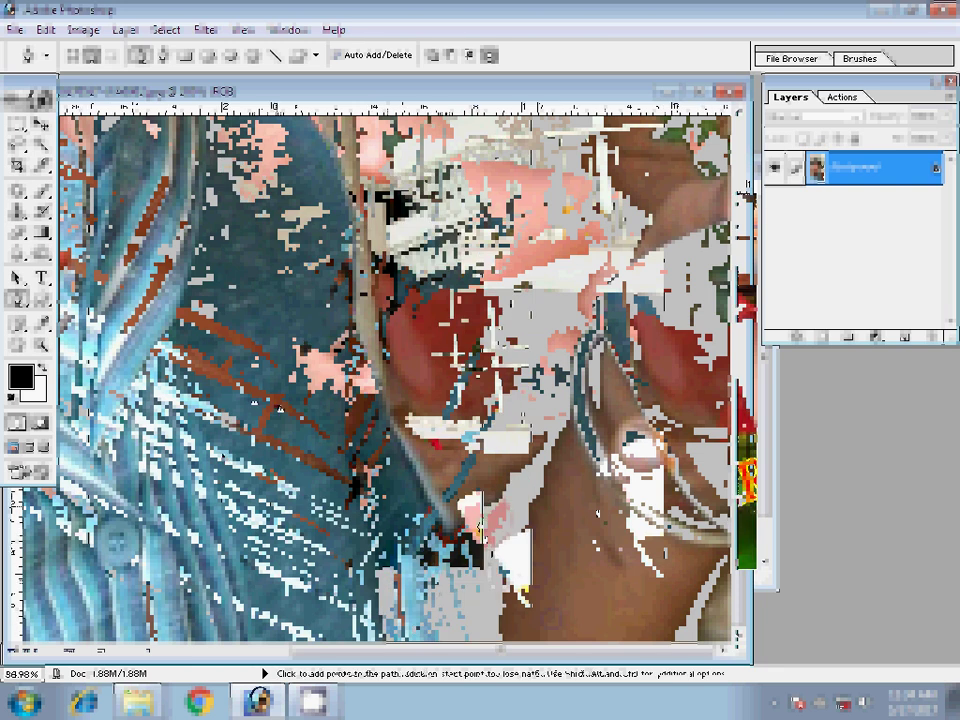
key(h)
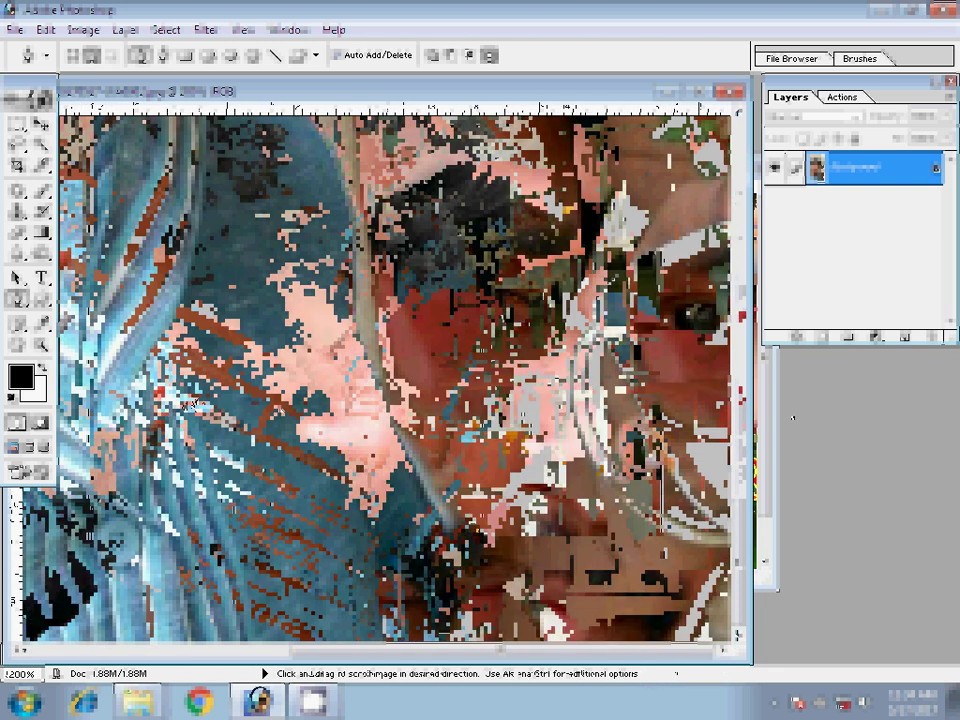
click(200, 428)
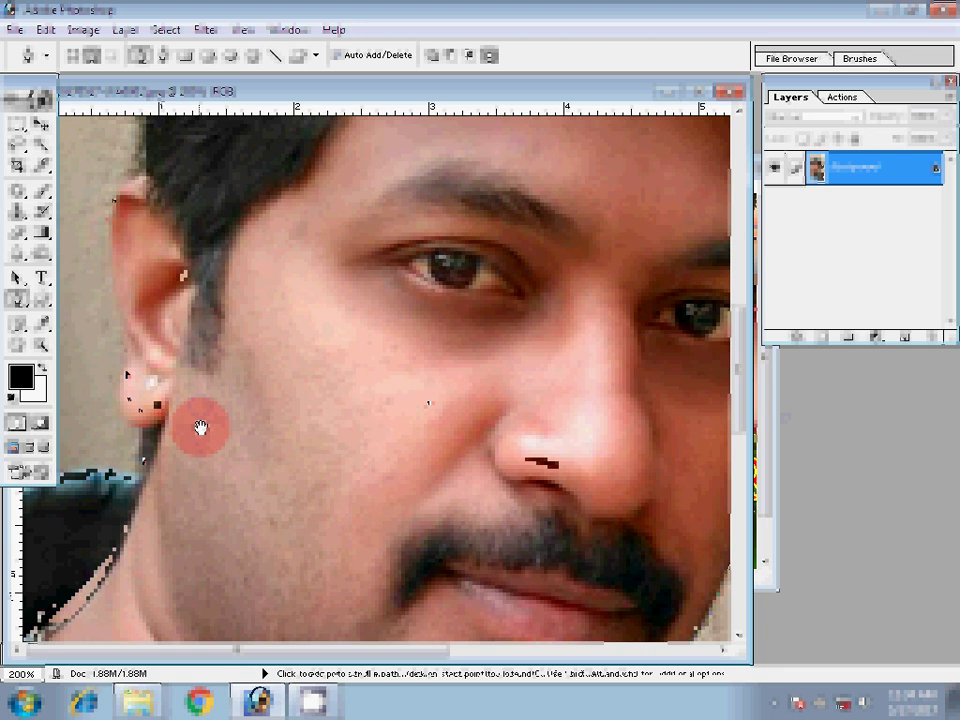
right_click(205, 186)
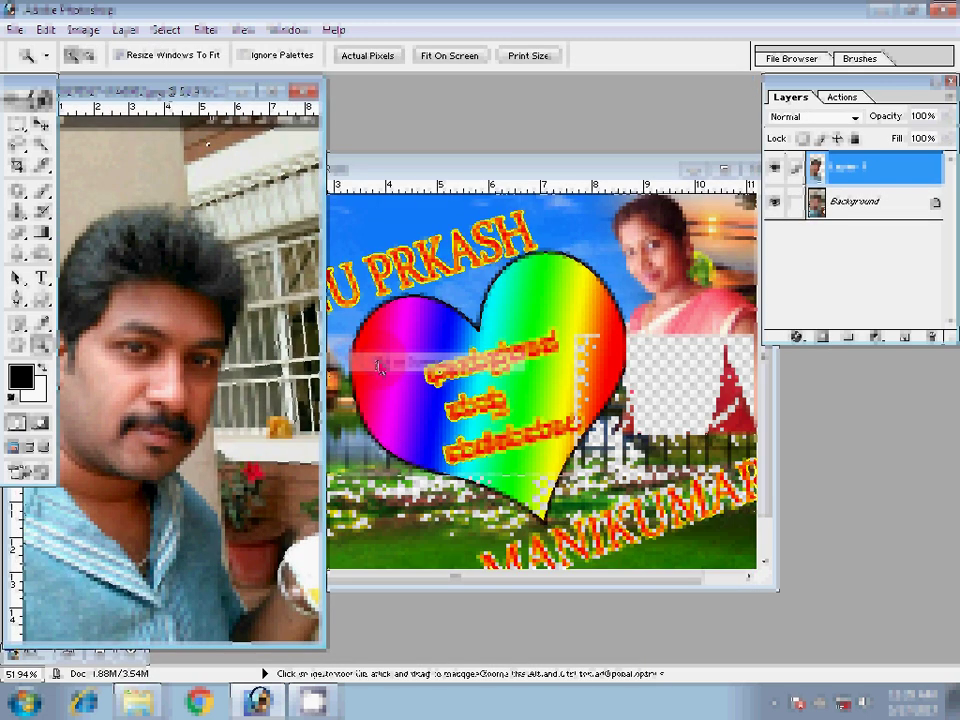
key(v)
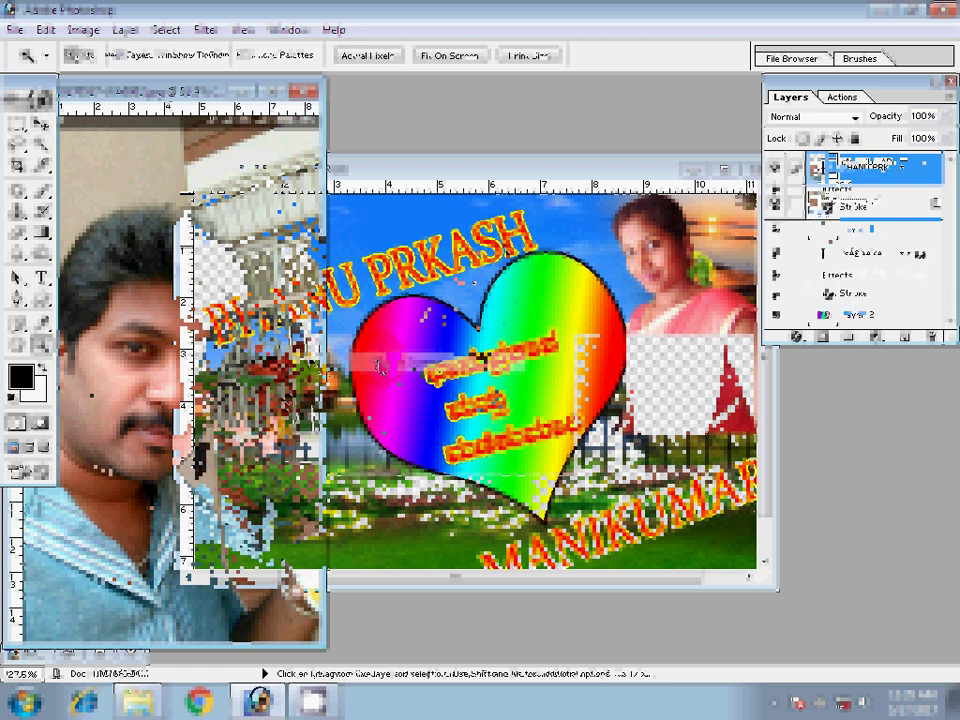
Drag the man's cut-out into the poster and resize it with Free Transform.
drag(367, 346, 392, 340)
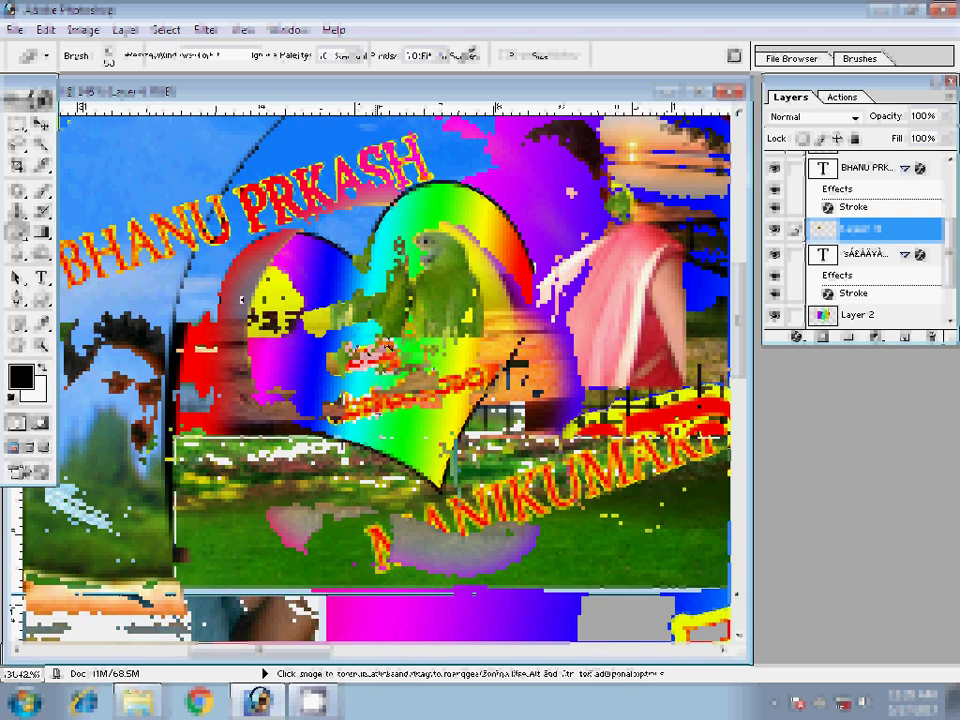
key(ctrl+t)
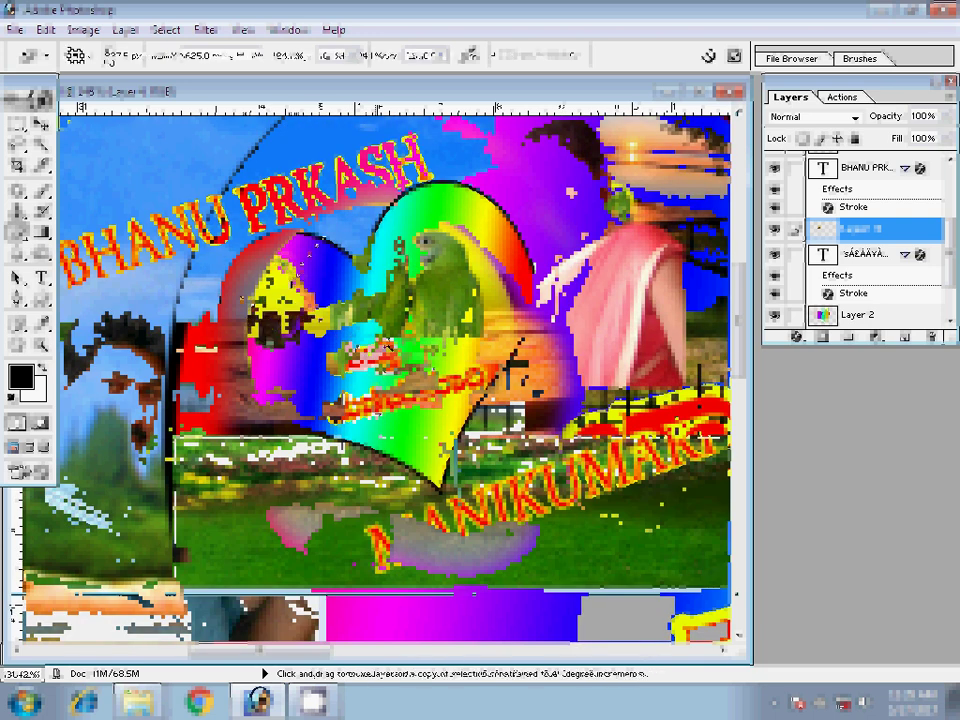
key(Return)
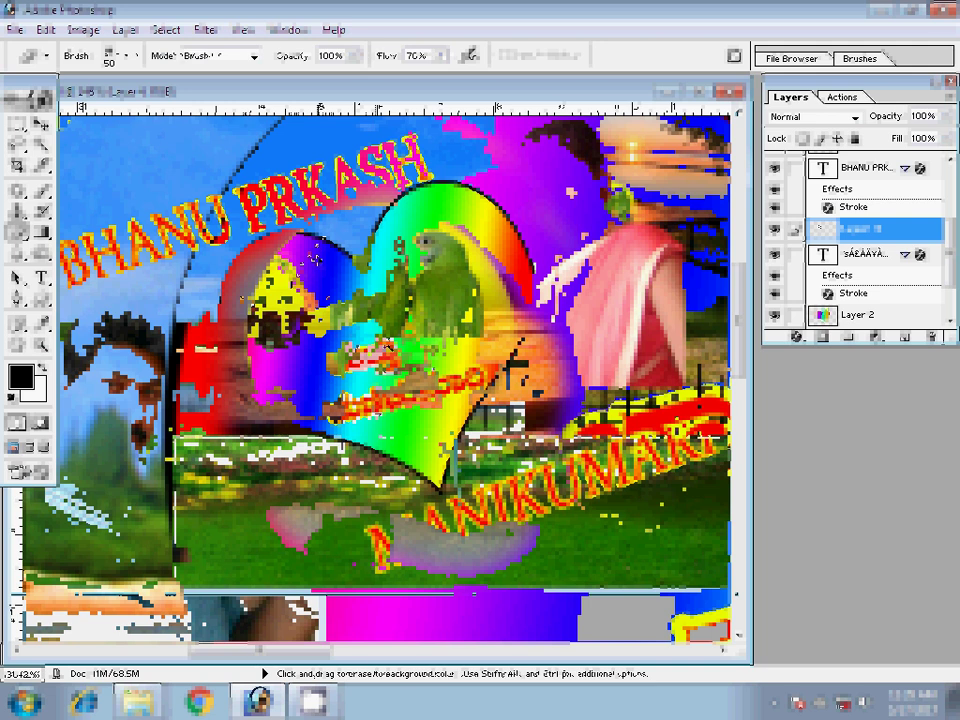
Fade photo edges with an enlarged soft eraser, then resize another placed layer.
key(bracketright)
key(bracketright)
key(bracketright)
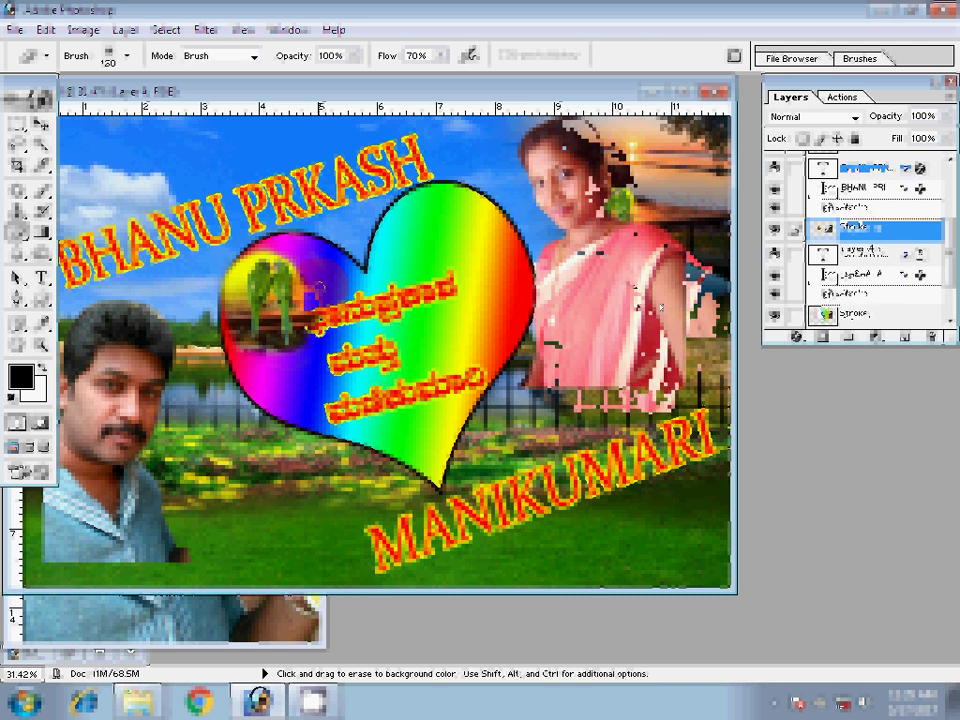
key(bracketright)
key(bracketright)
key(bracketright)
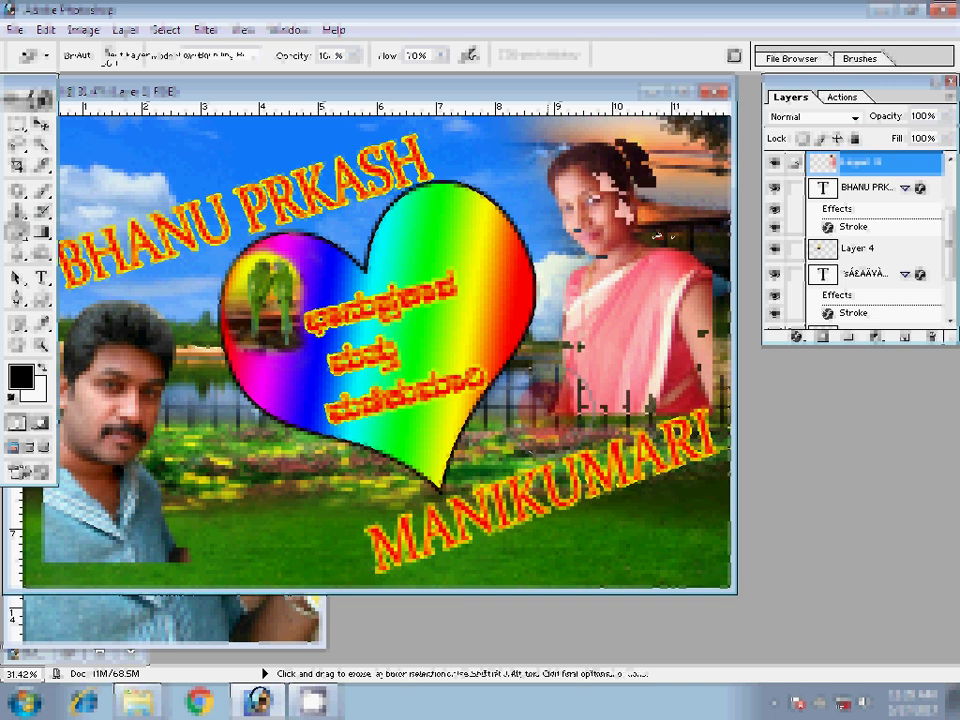
key(v)
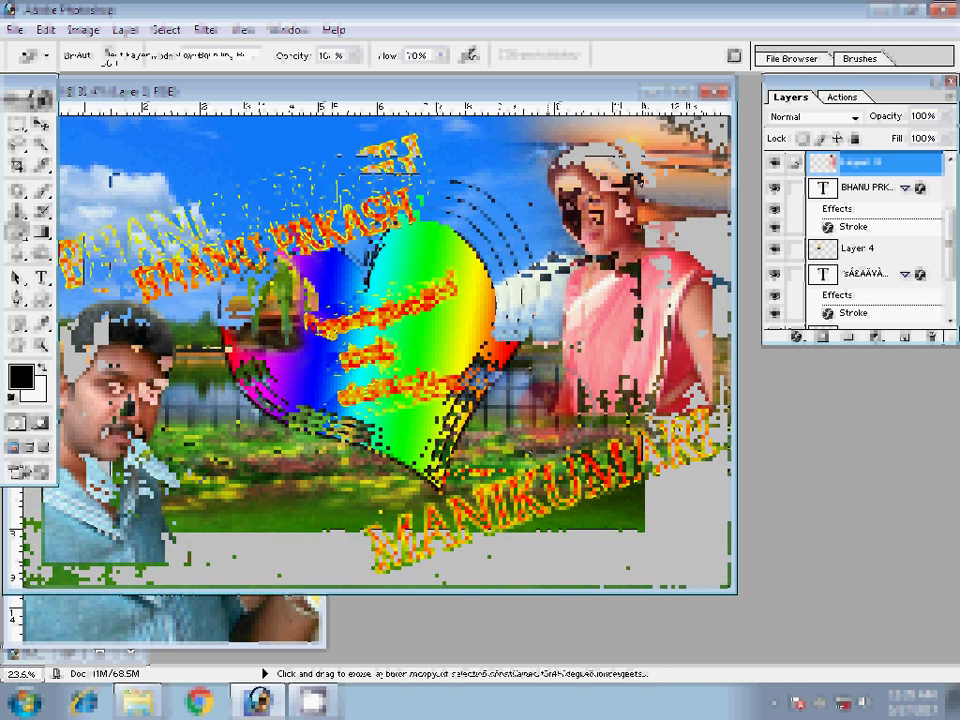
key(ctrl+t)
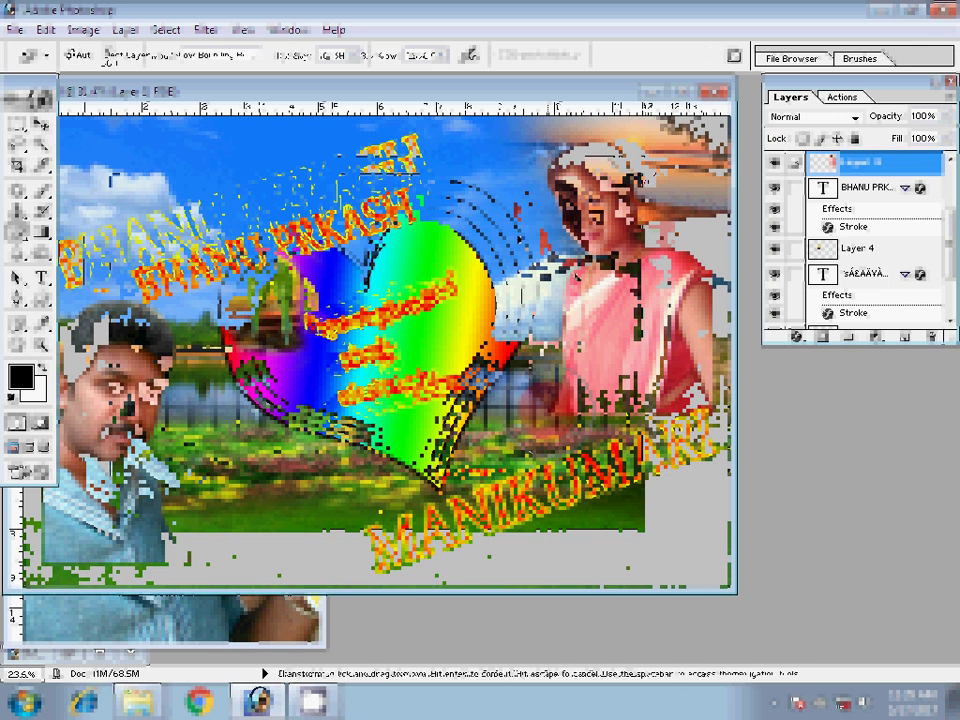
key(Return)
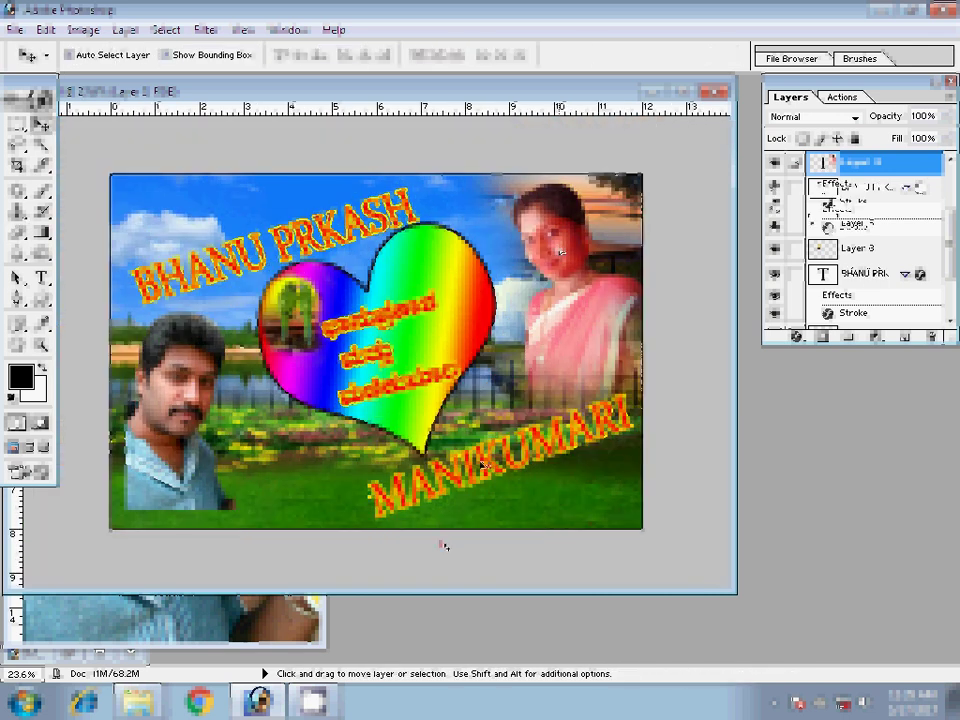
Open the black clipart sheet and drag its orange figure onto the poster.
key(ctrl+o)
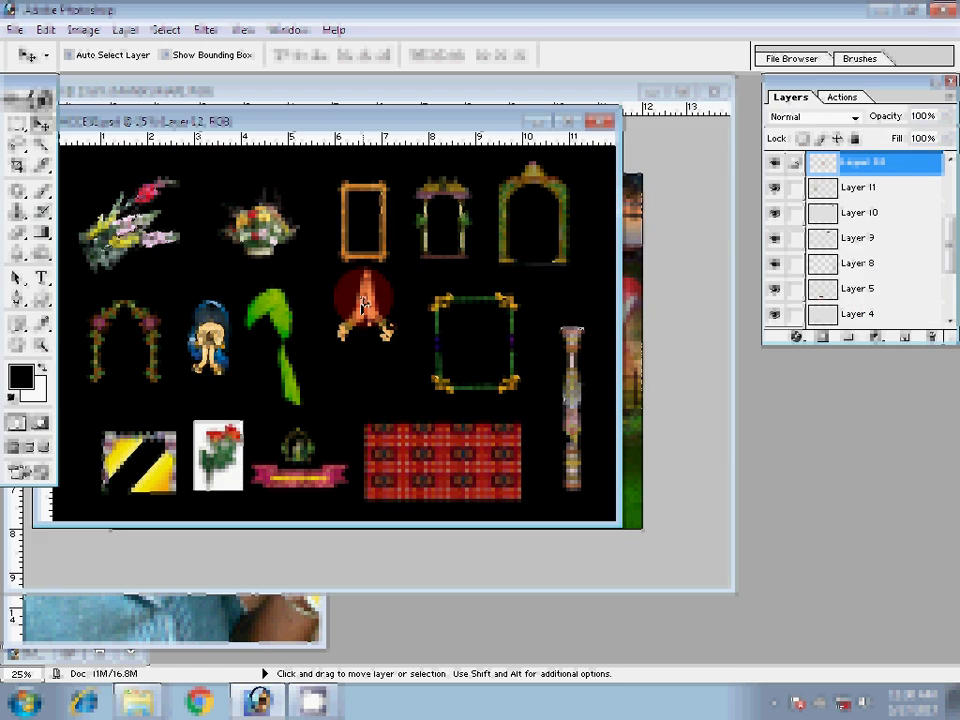
click(363, 300)
drag(363, 300, 633, 478)
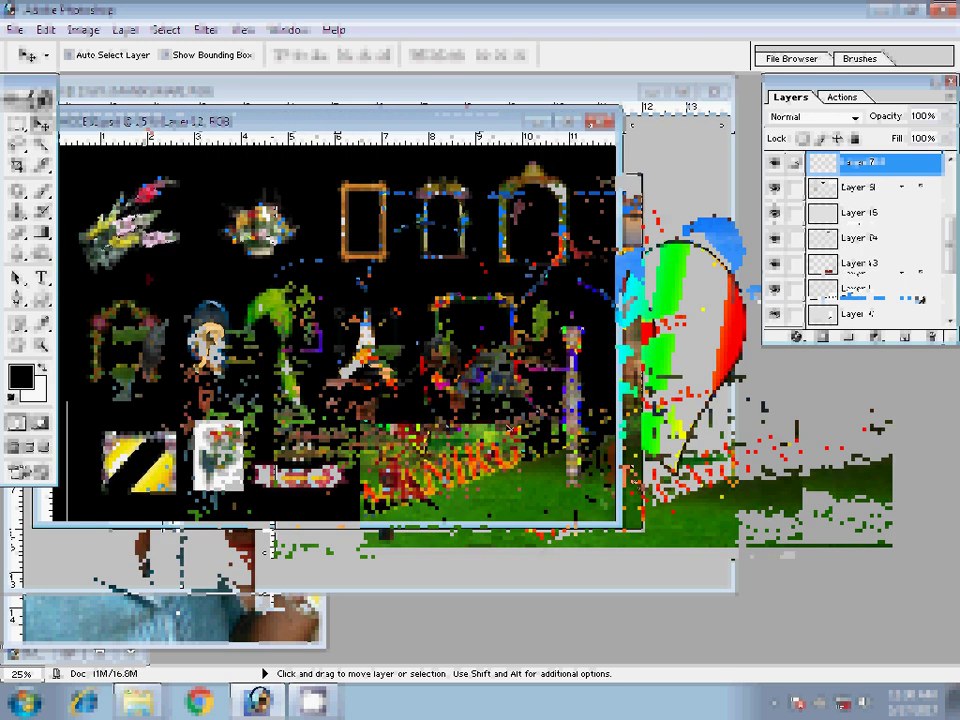
Scale the man's photo on Layer 5 to about 125.8% and fit the poster on screen.
click(608, 128)
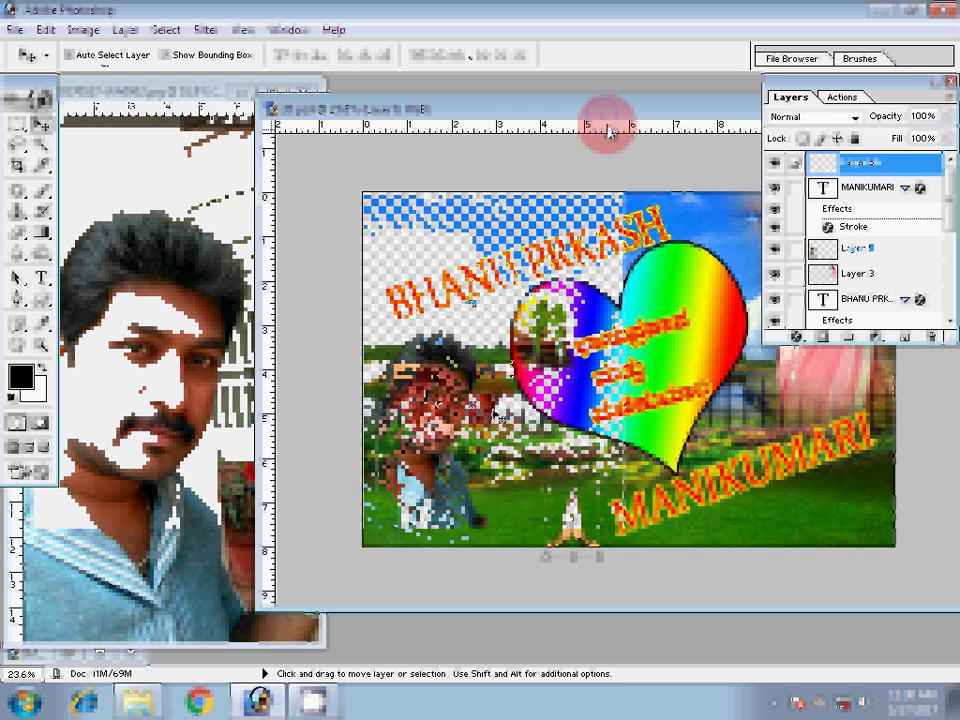
key(ctrl+t)
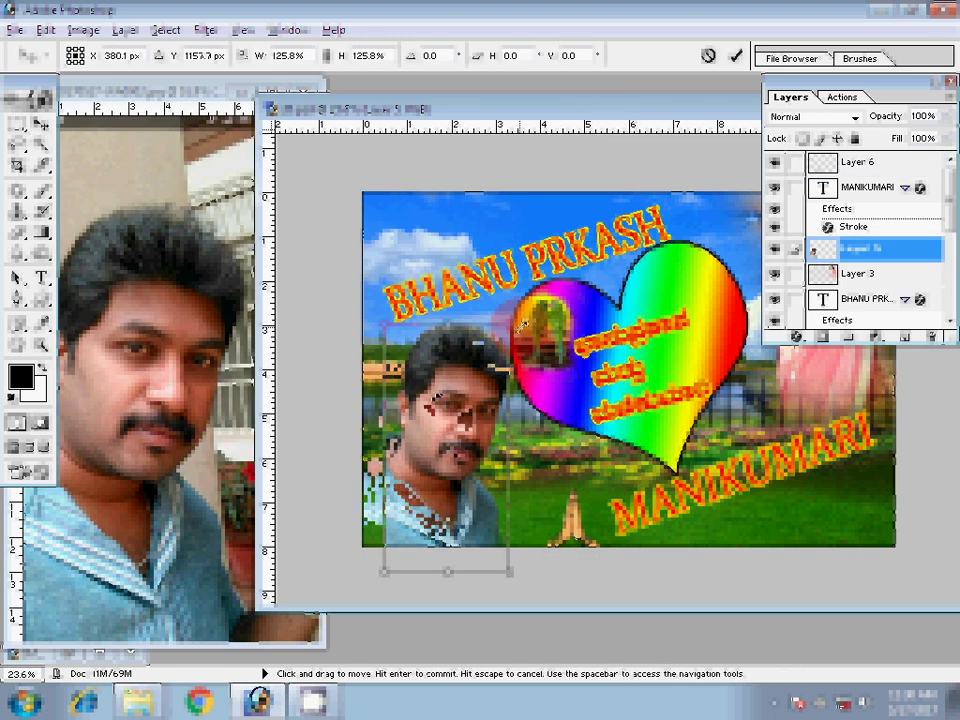
key(z)
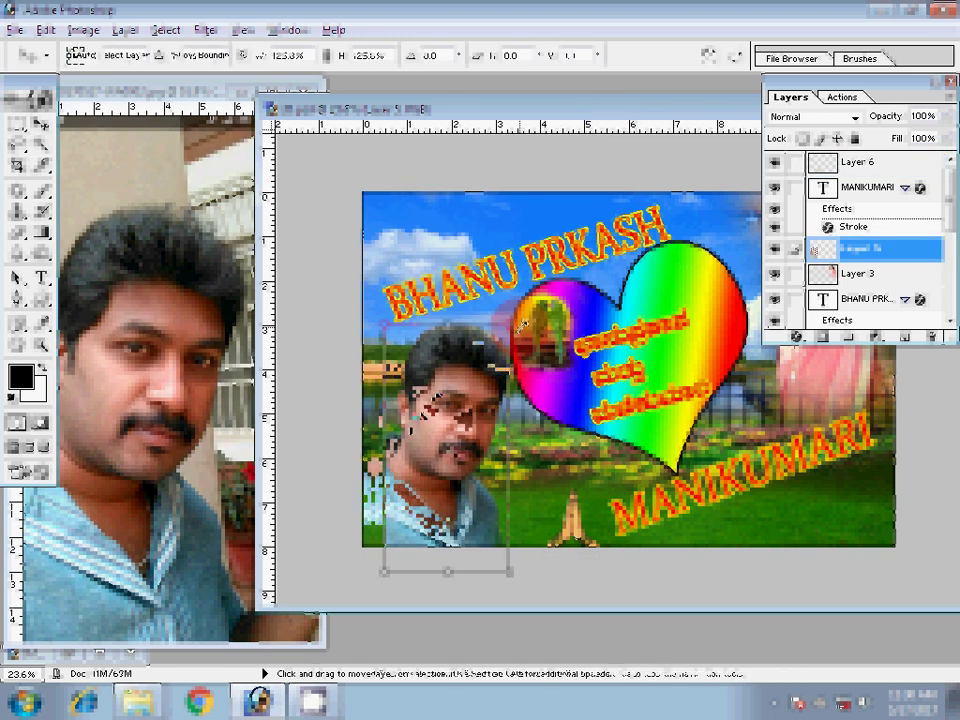
right_click(479, 398)
click(540, 406)
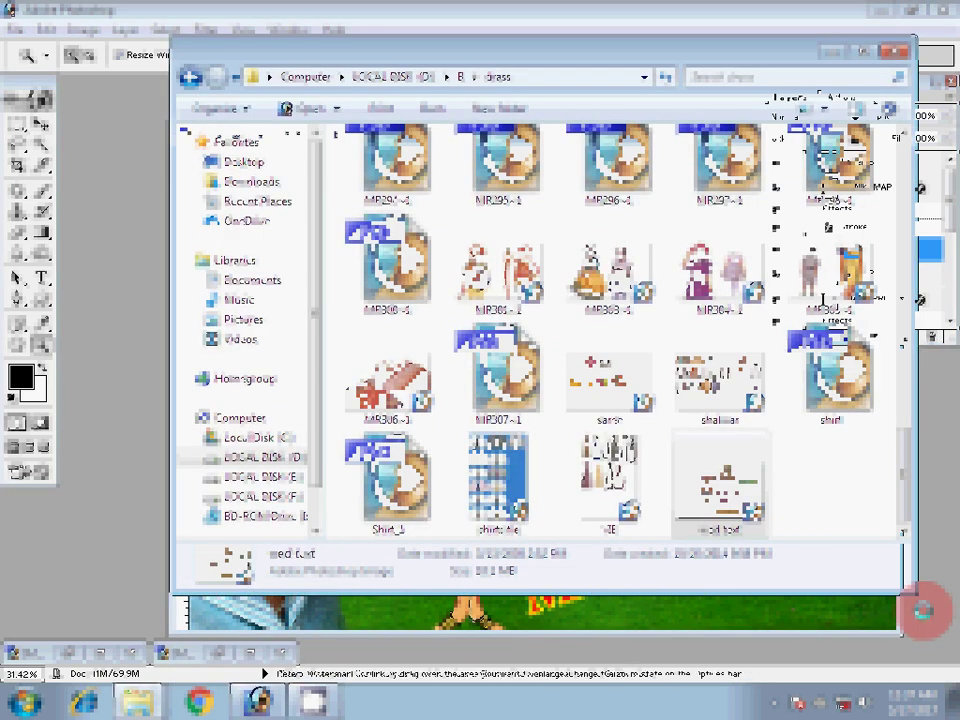
Open the 'wed text' Kannada title sheet from D: and switch to the Move tool.
key(v)
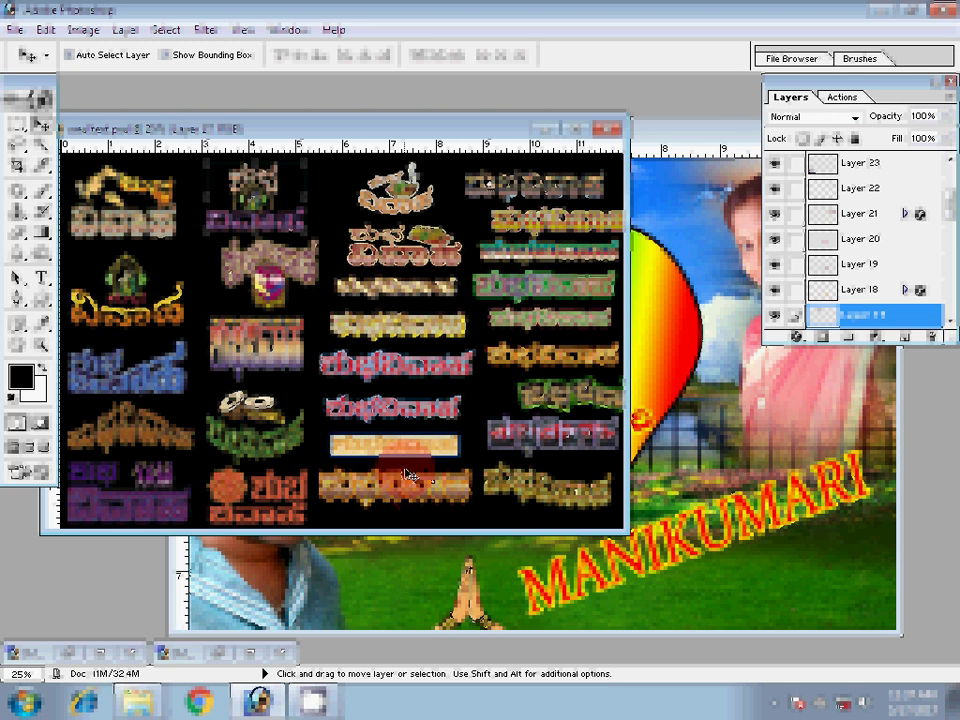
Place a red Kannada title at the poster's top left, resize it, and hide Layer 7.
click(767, 596)
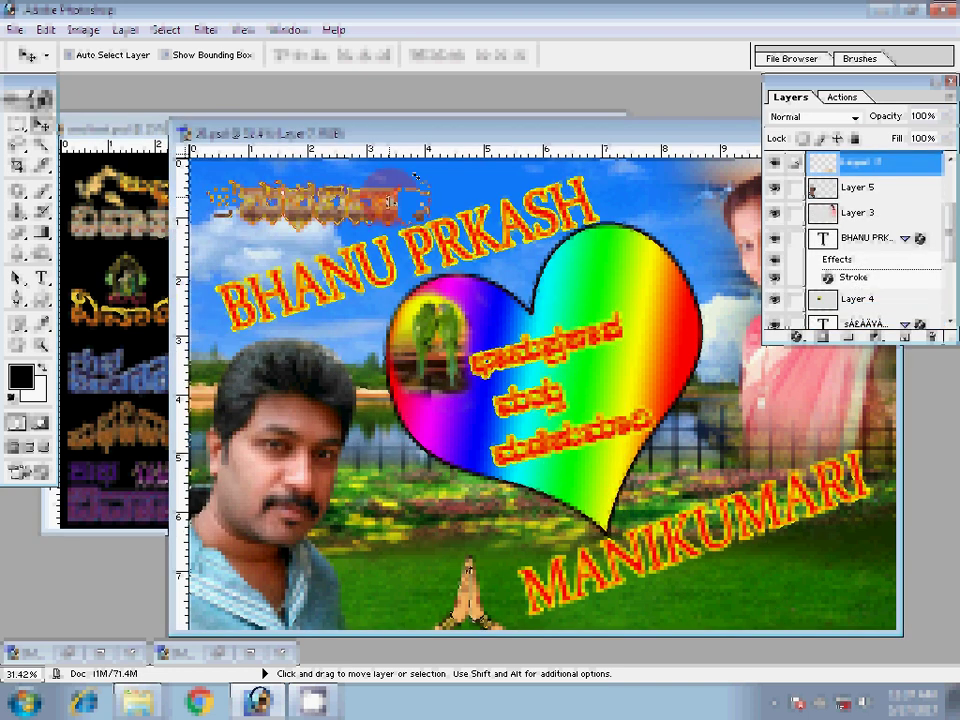
key(ctrl+t)
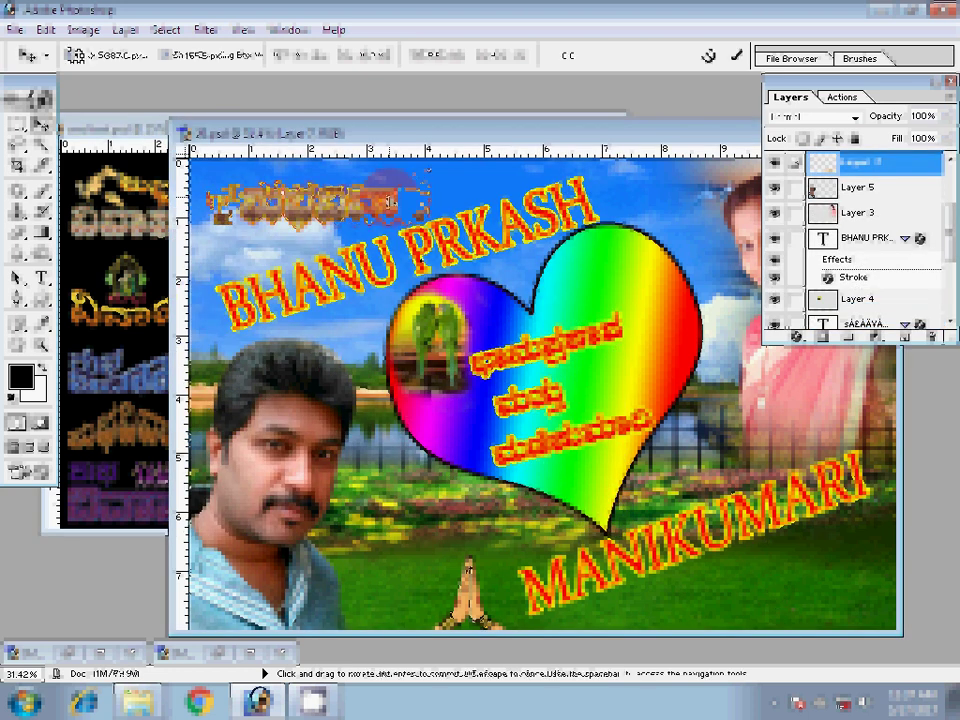
key(Return)
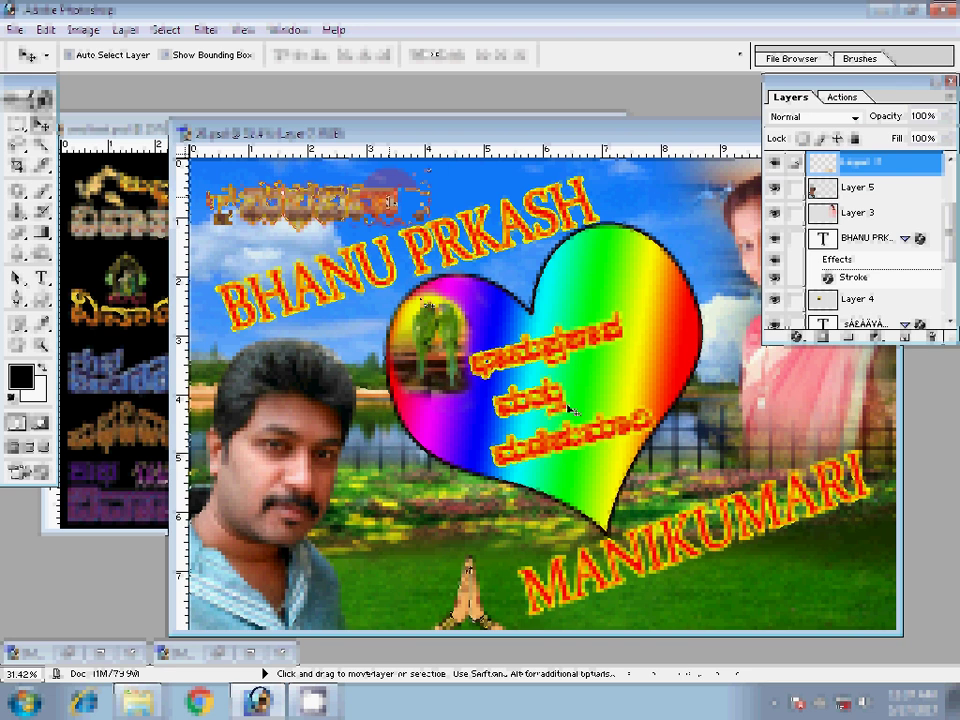
click(95, 300)
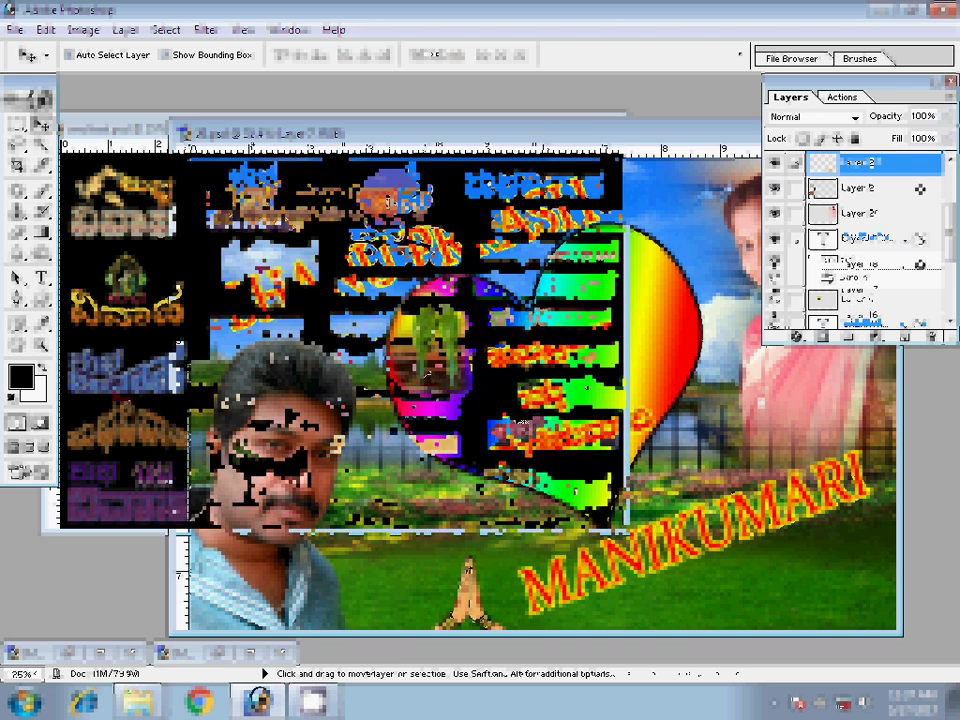
click(690, 264)
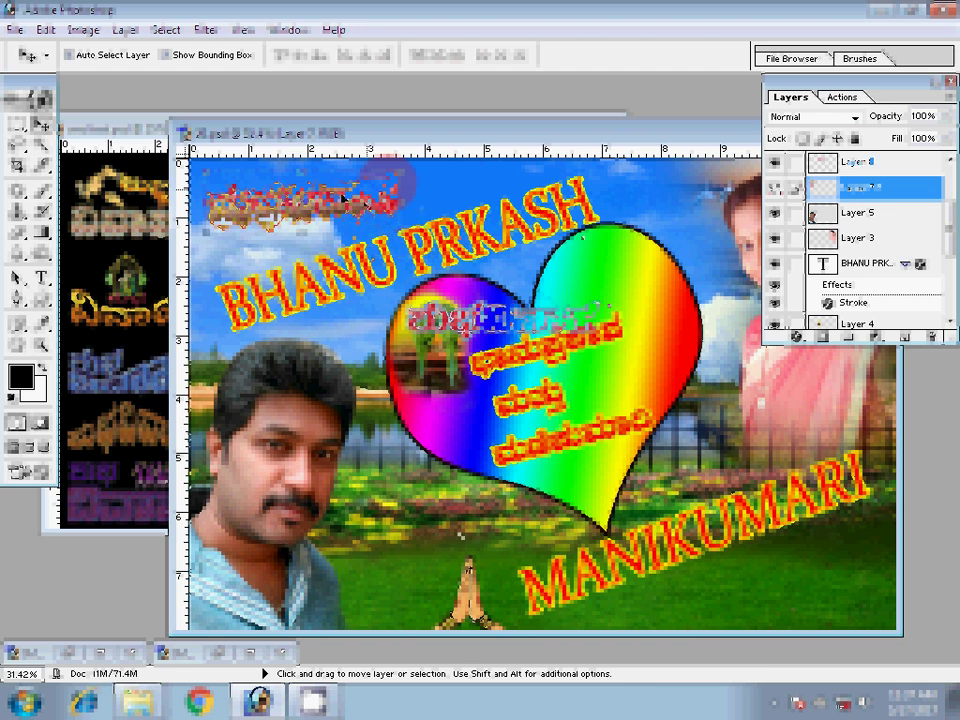
key(ctrl+t)
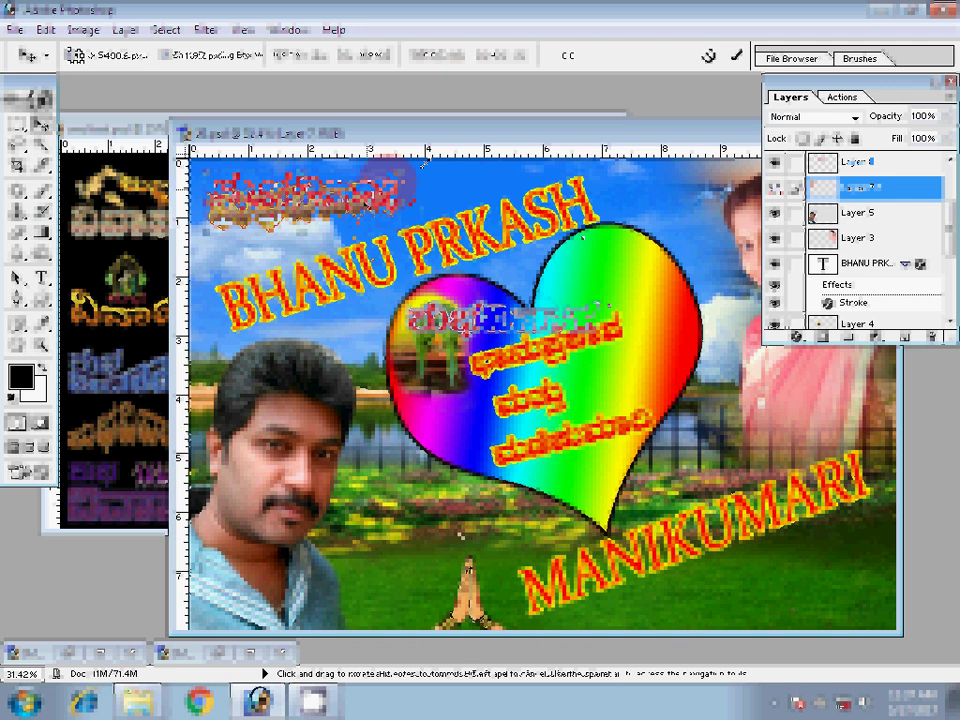
key(Return)
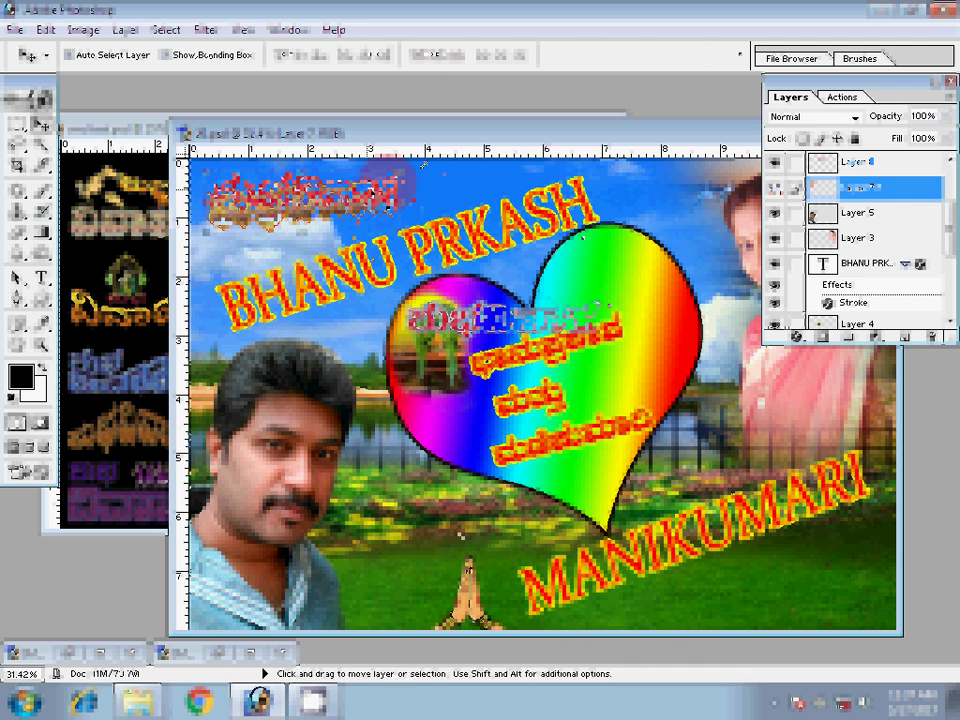
key(ctrl+t)
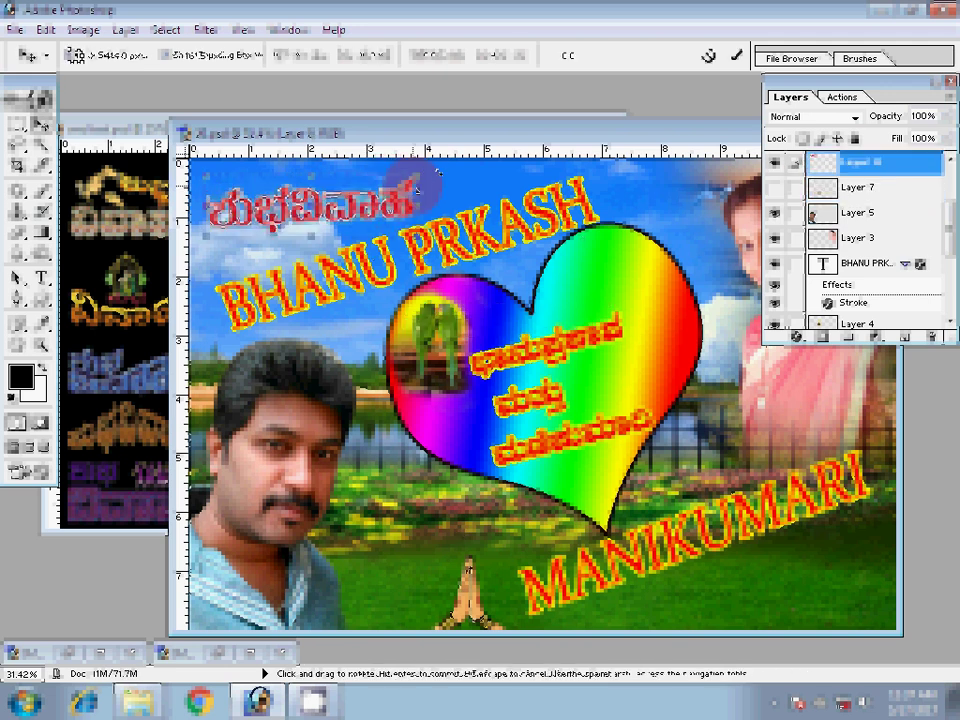
key(Return)
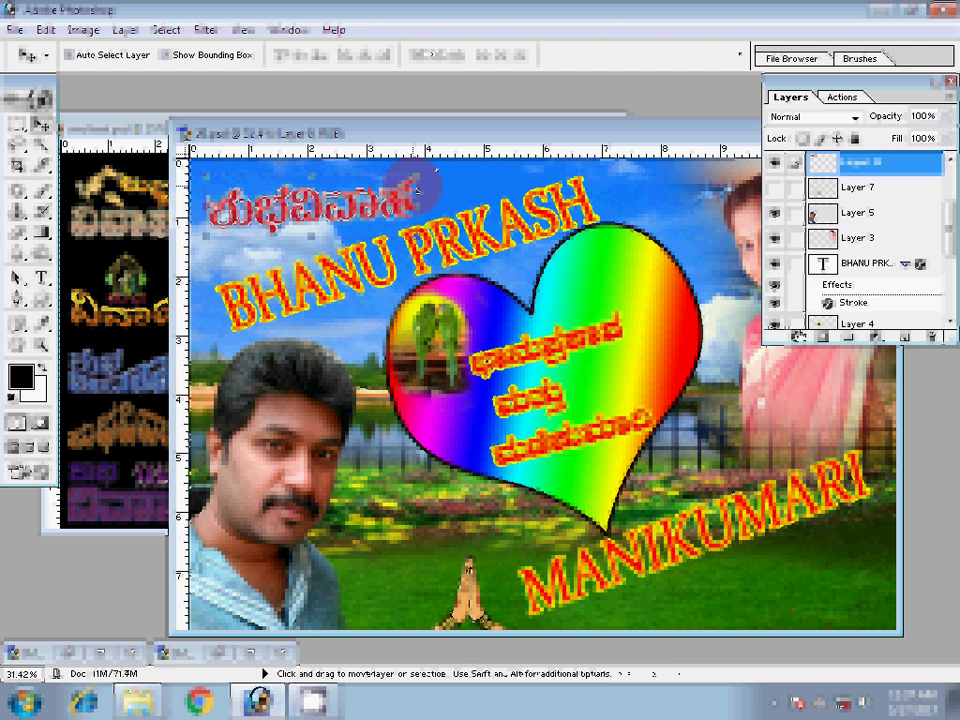
click(797, 337)
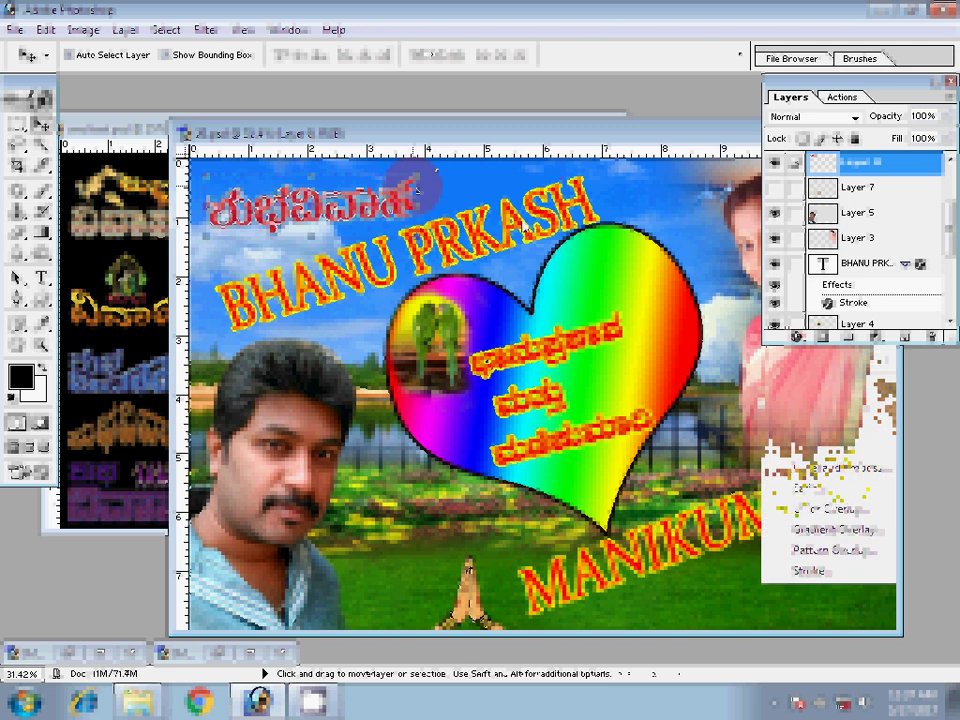
Apply a green Stroke layer style to the Kannada title.
click(808, 570)
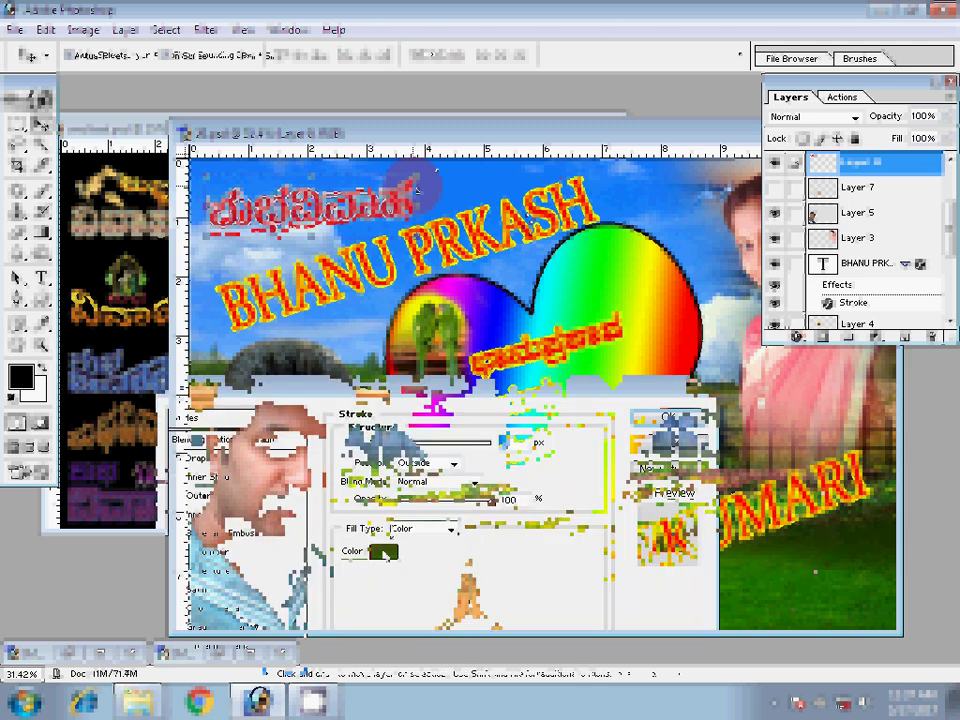
click(383, 551)
click(522, 400)
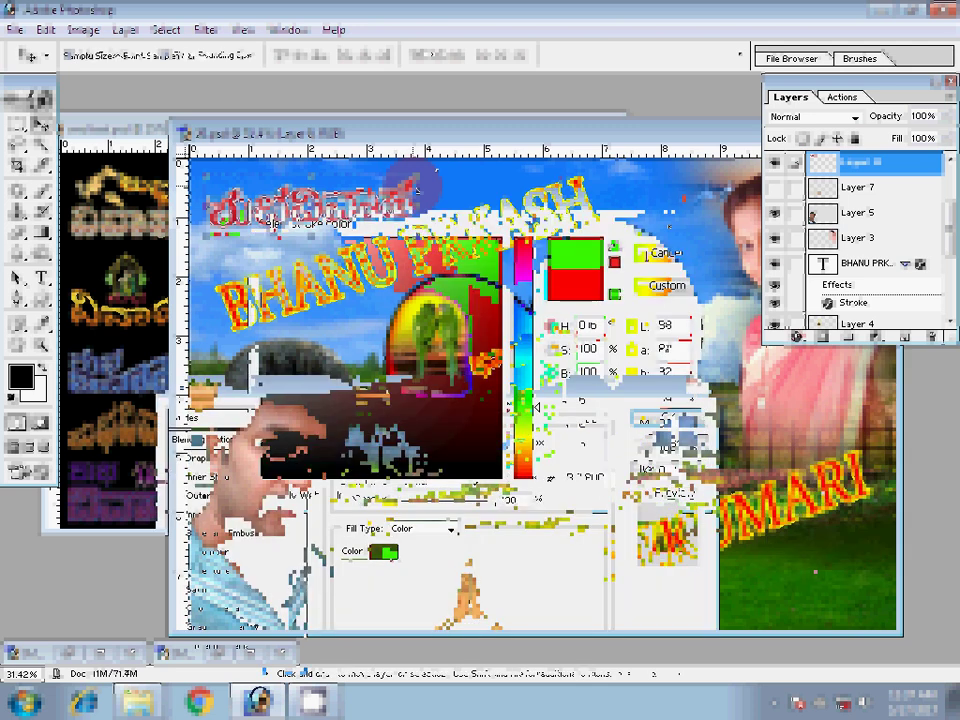
click(665, 226)
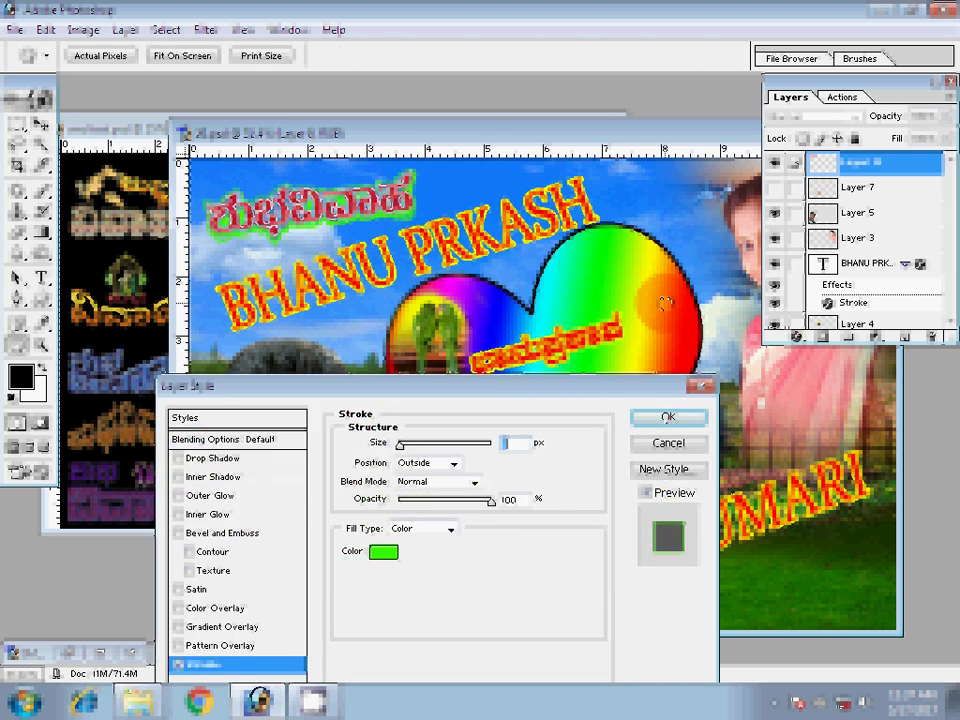
key(Return)
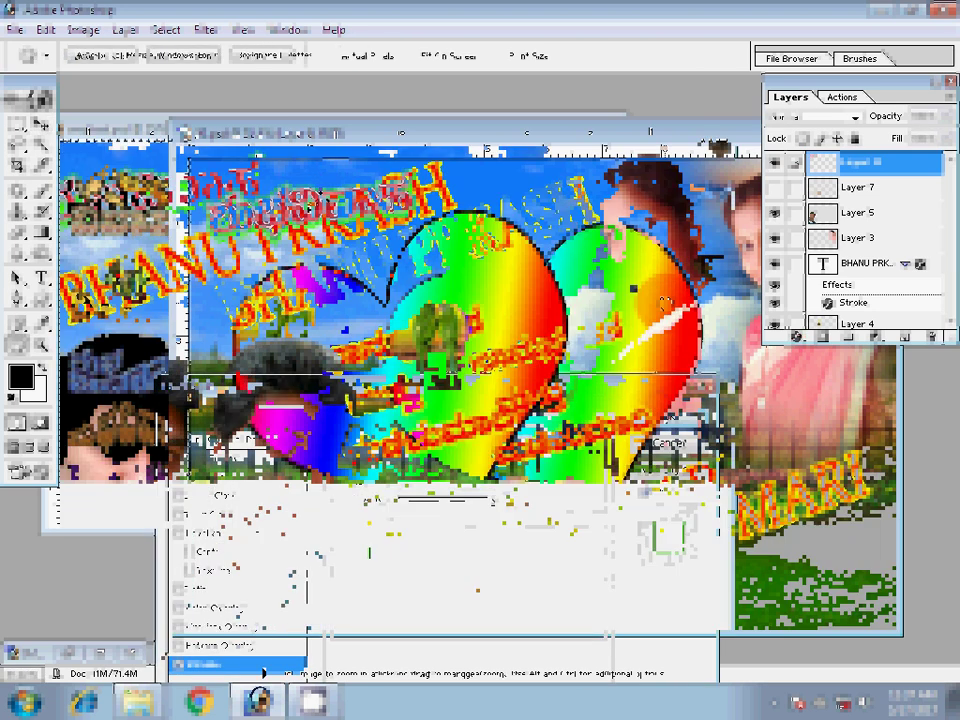
key(v)
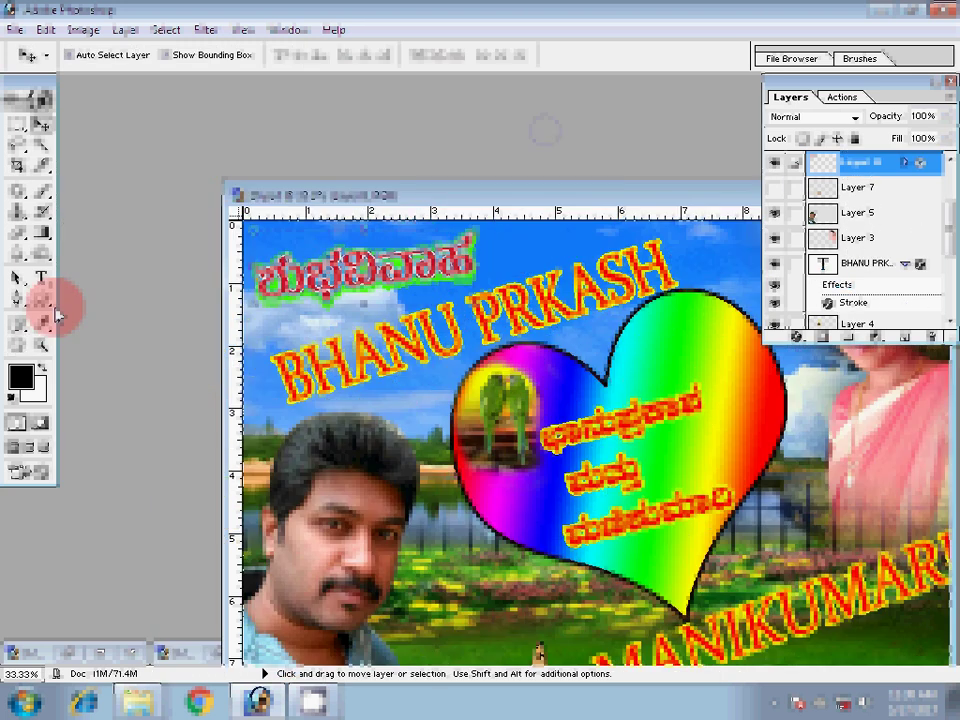
click(55, 314)
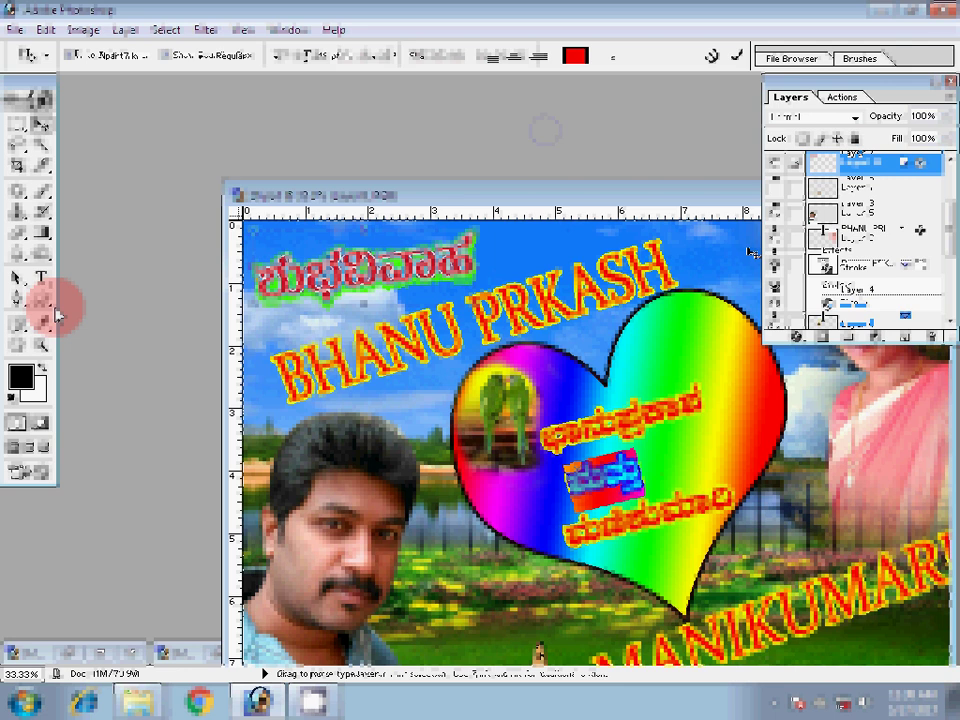
Start typing the Kannada lines inside the heart, correcting mistyped characters.
click(748, 264)
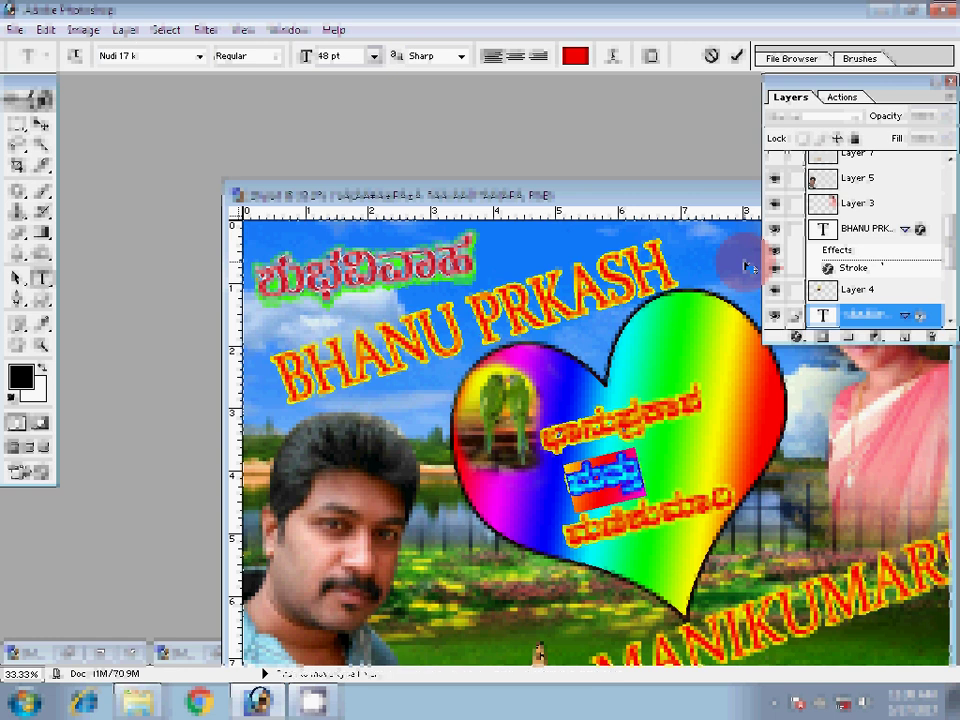
text(d)
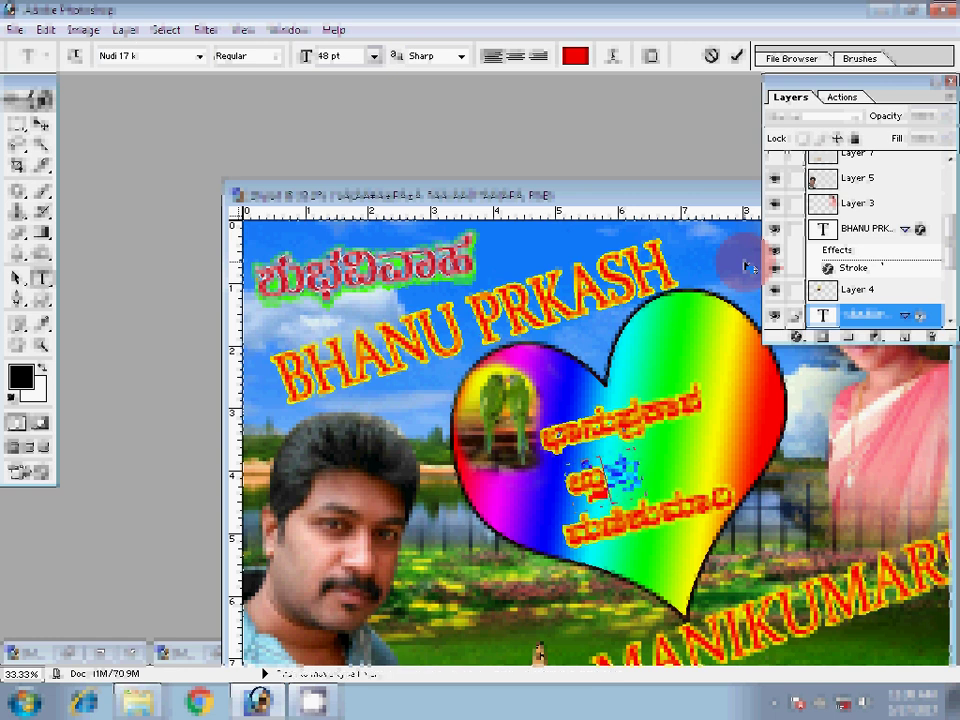
key(BackSpace)
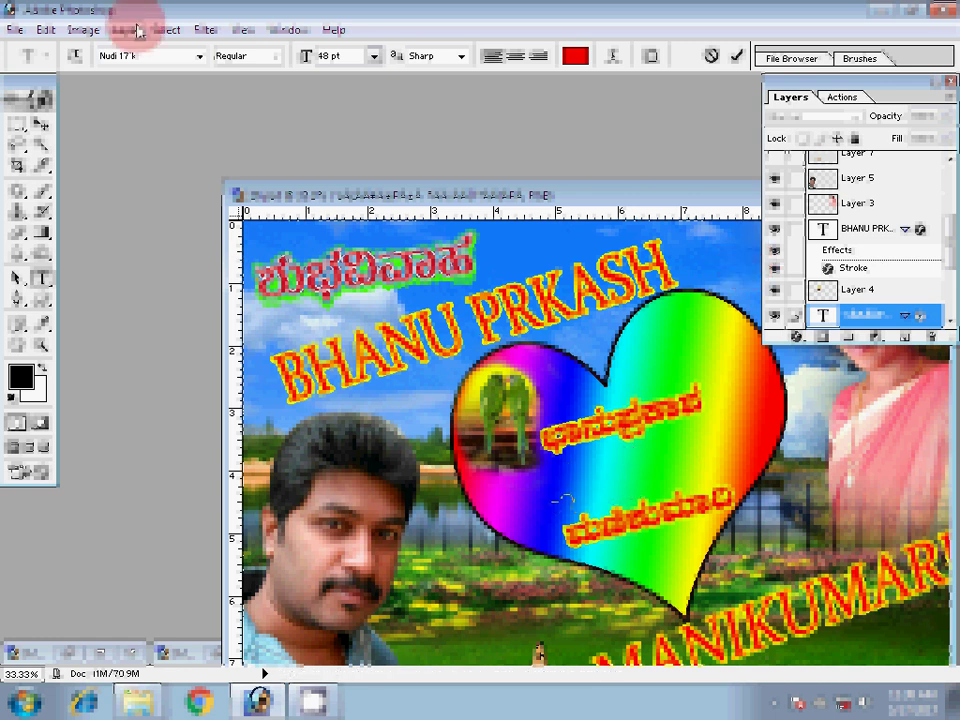
text(u)
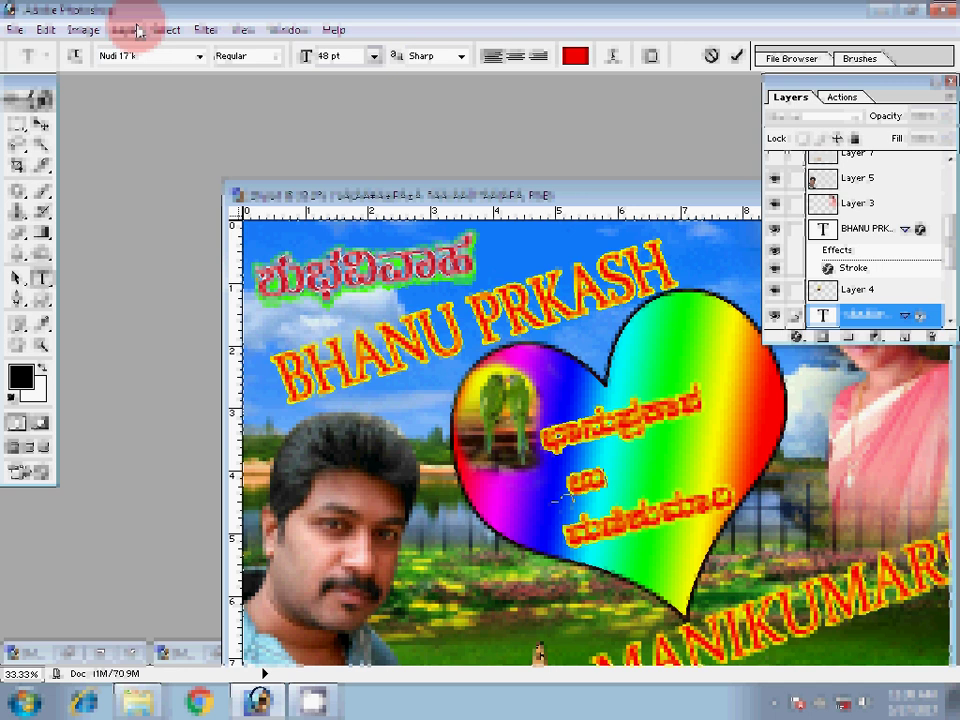
key(BackSpace)
text(e)
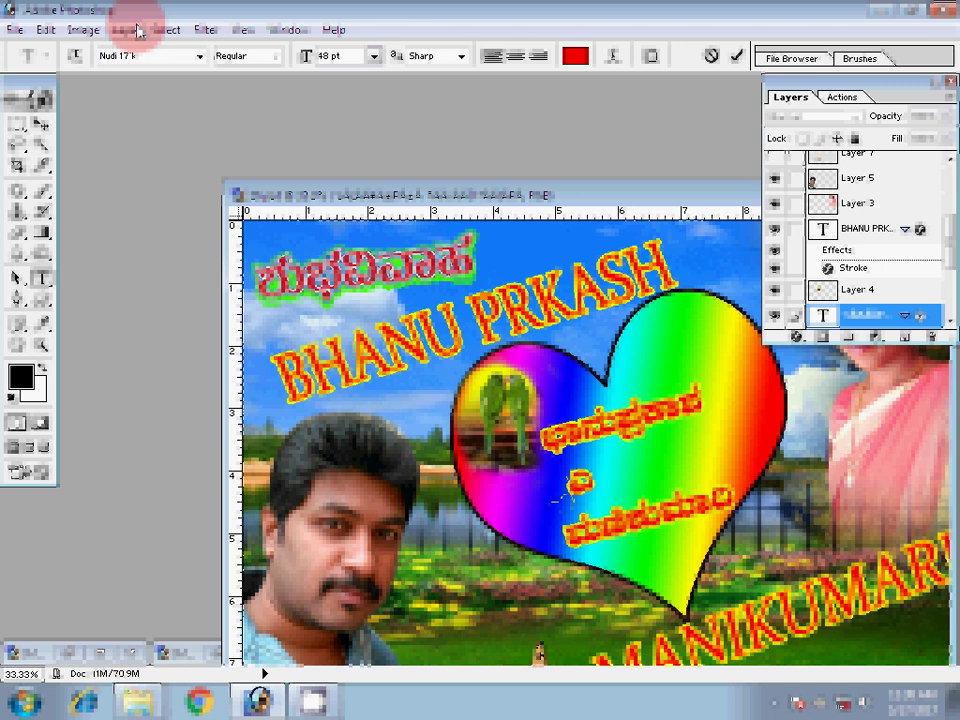
key(BackSpace)
Fix the middle line of the Kannada text and commit the text layer.
text(d)
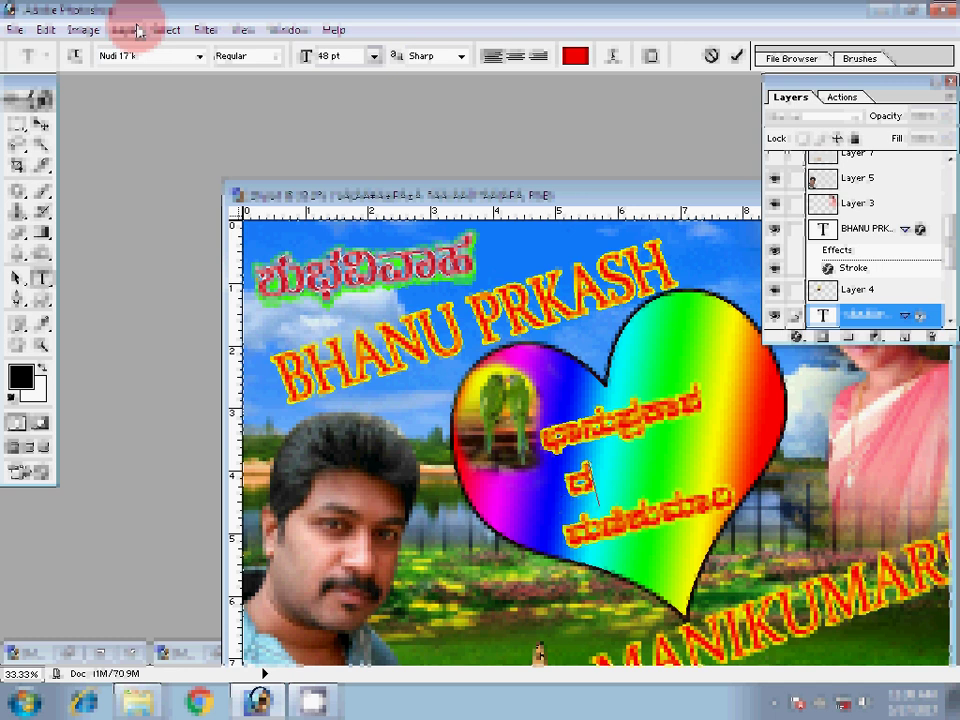
text(j)
key(BackSpace)
text(h)
text(a)
text(t)
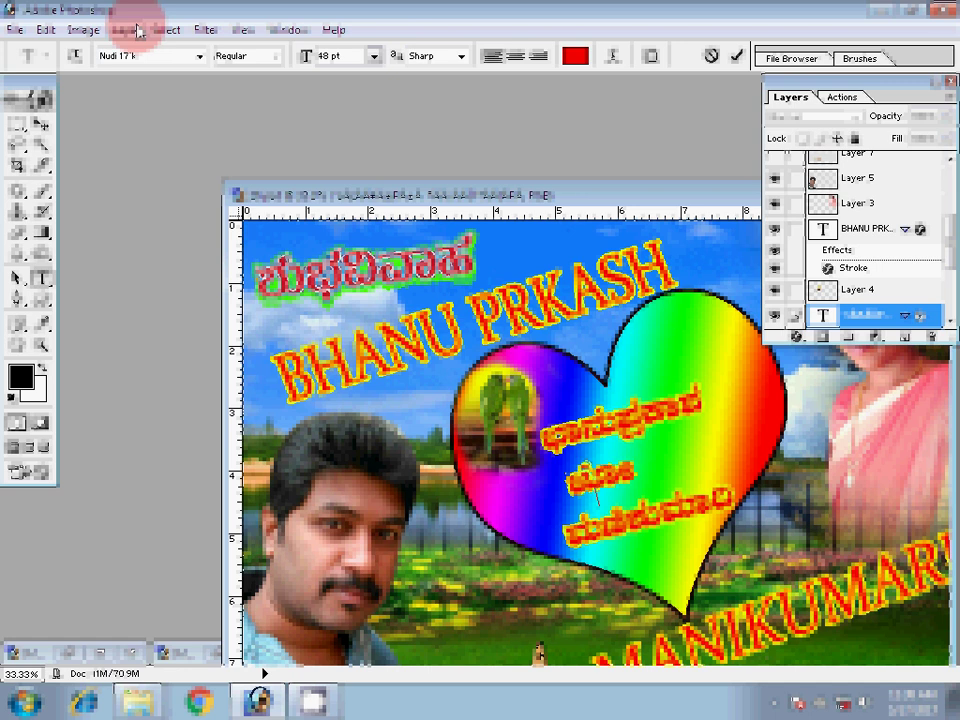
text(h)
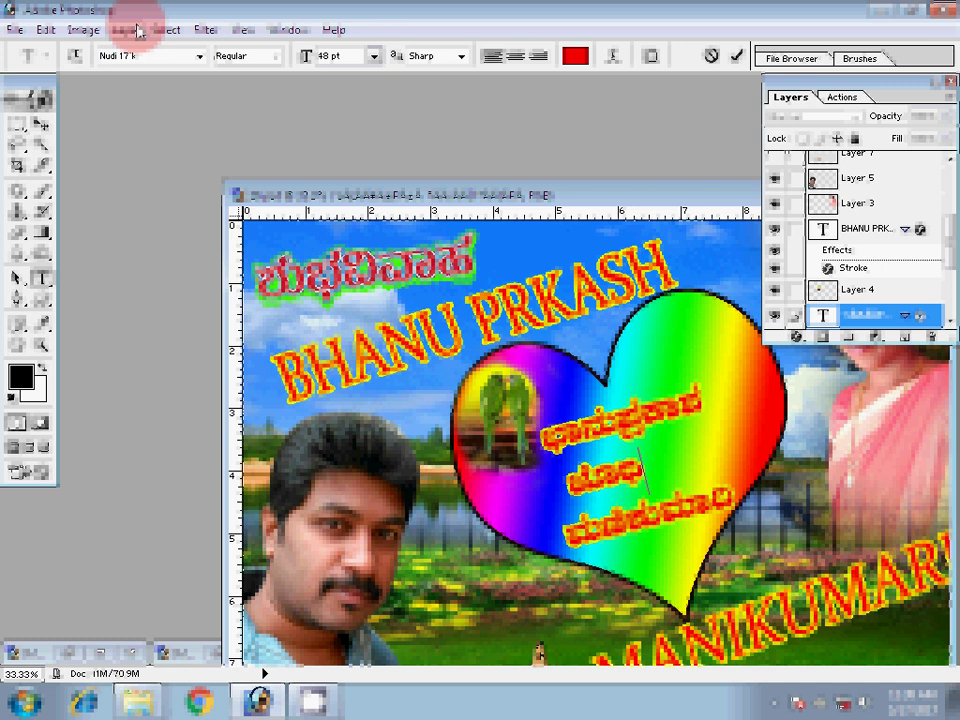
key(BackSpace)
text(d)
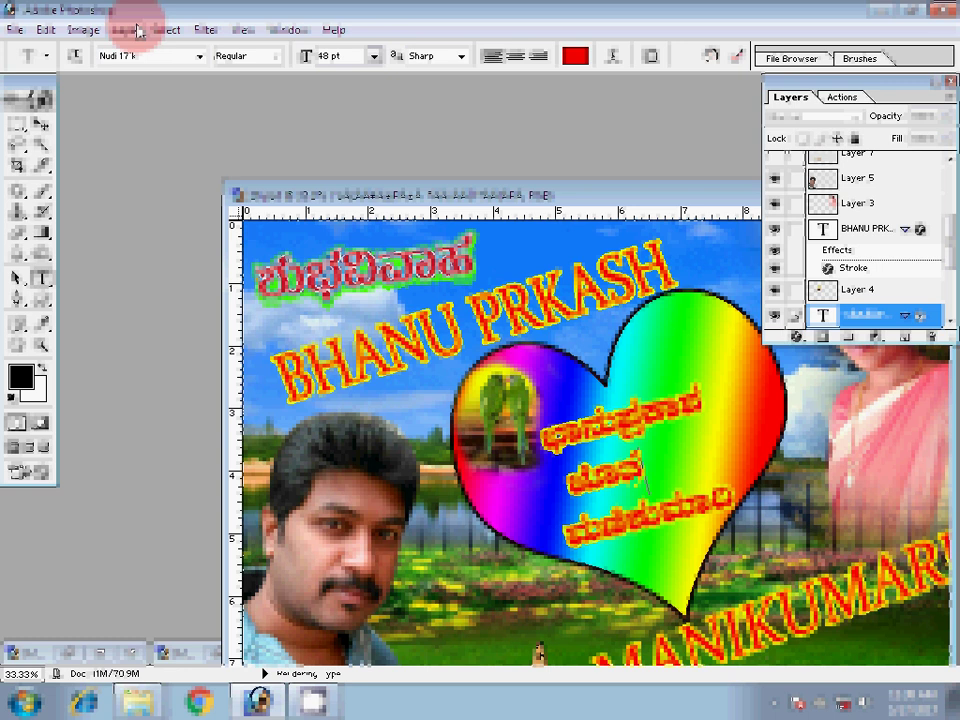
key(ctrl)
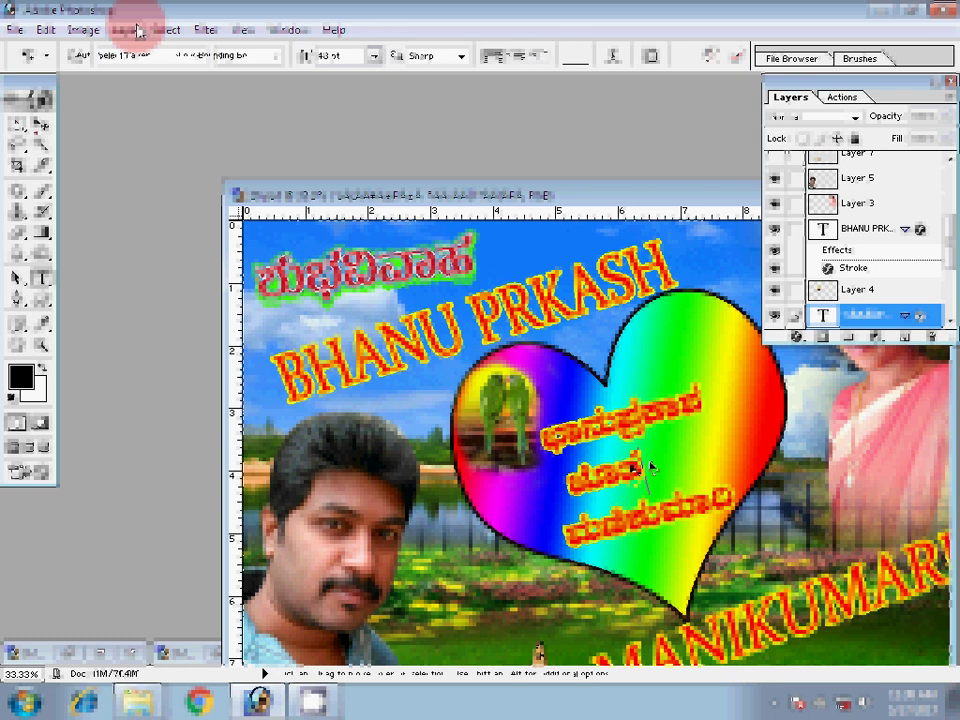
key(ctrl)
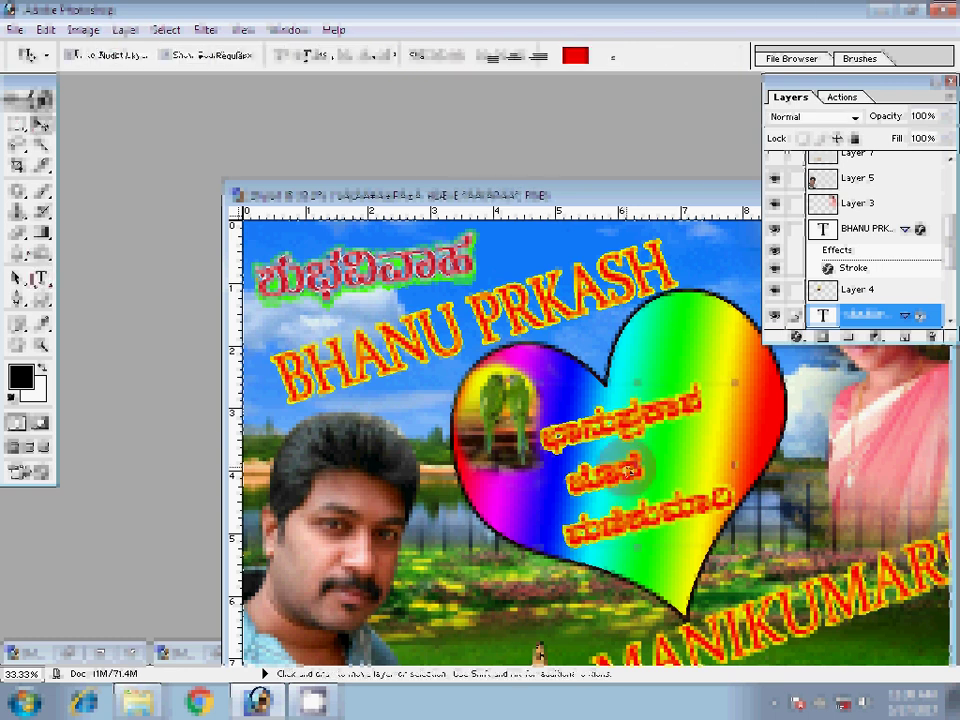
Copy the green-outlined Kannada heading onto the heart and scale it down above the three text lines.
double_click(628, 468)
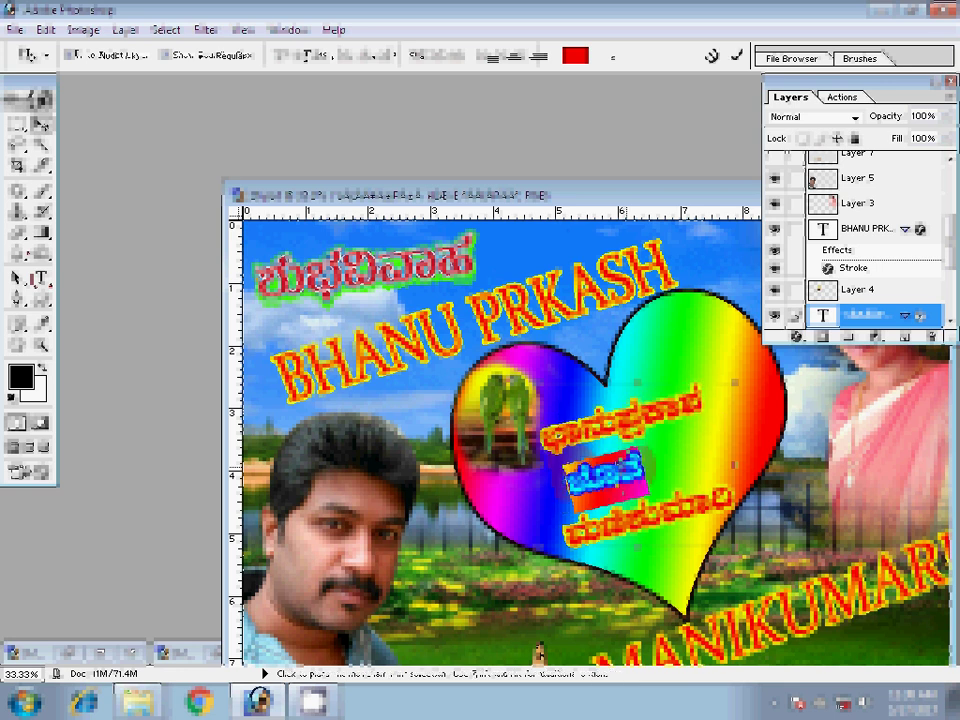
key(ctrl+h)
key(v)
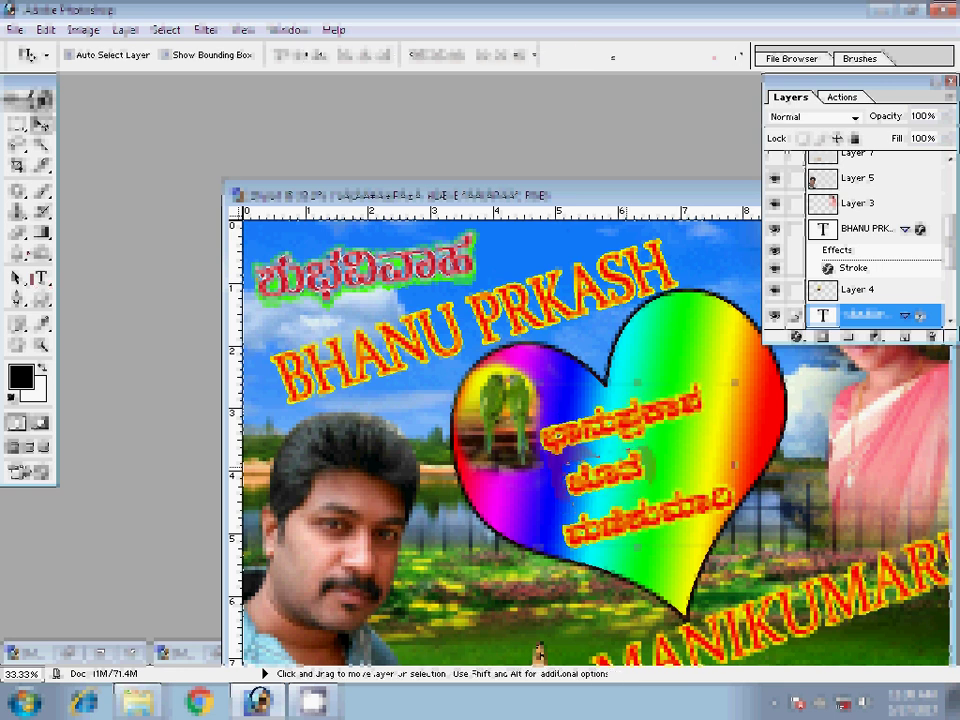
drag(408, 258, 723, 347)
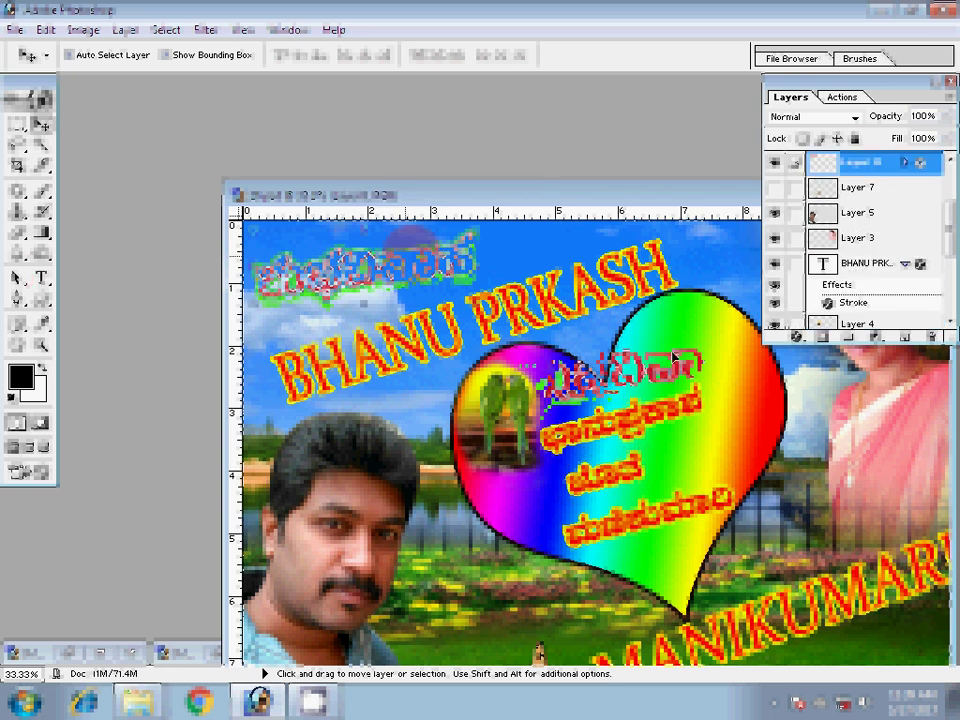
key(ctrl+t)
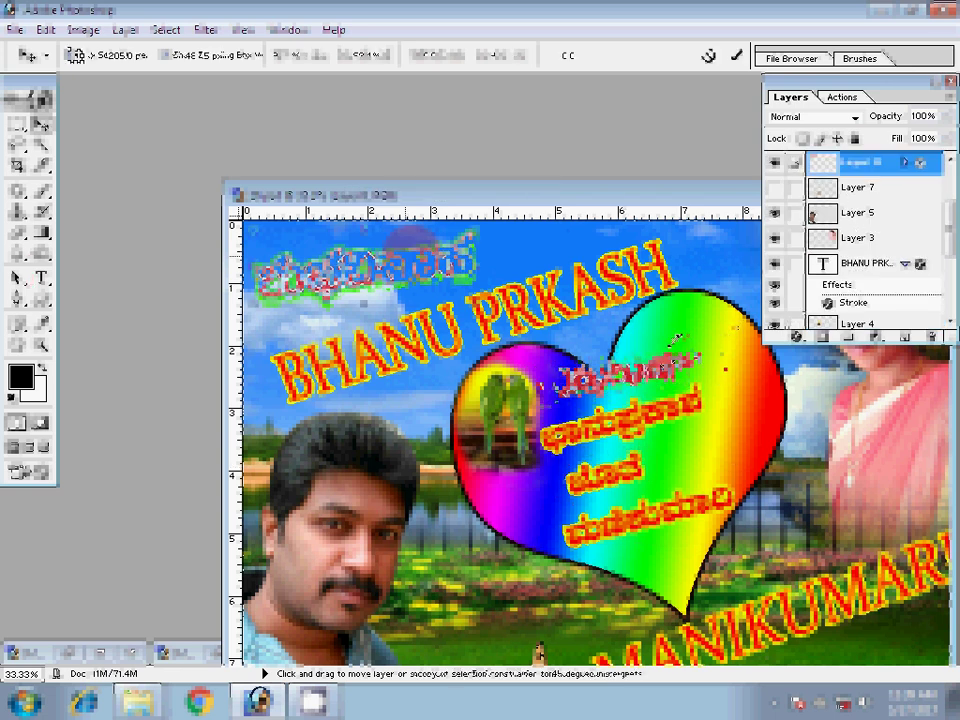
drag(723, 347, 685, 335)
key(Return)
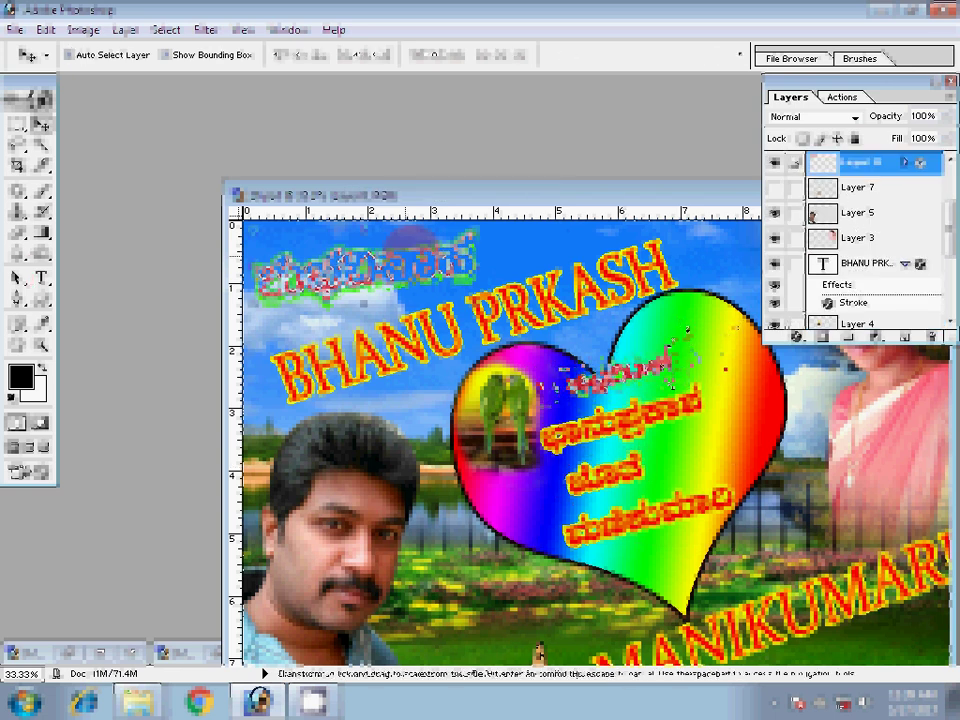
key(ctrl+t)
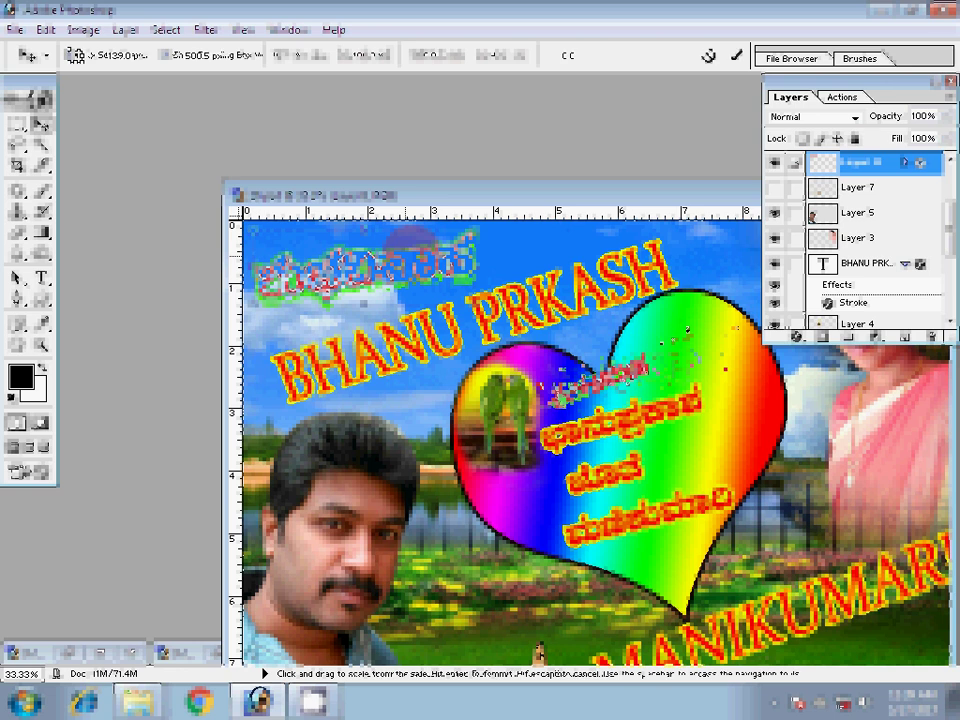
key(Return)
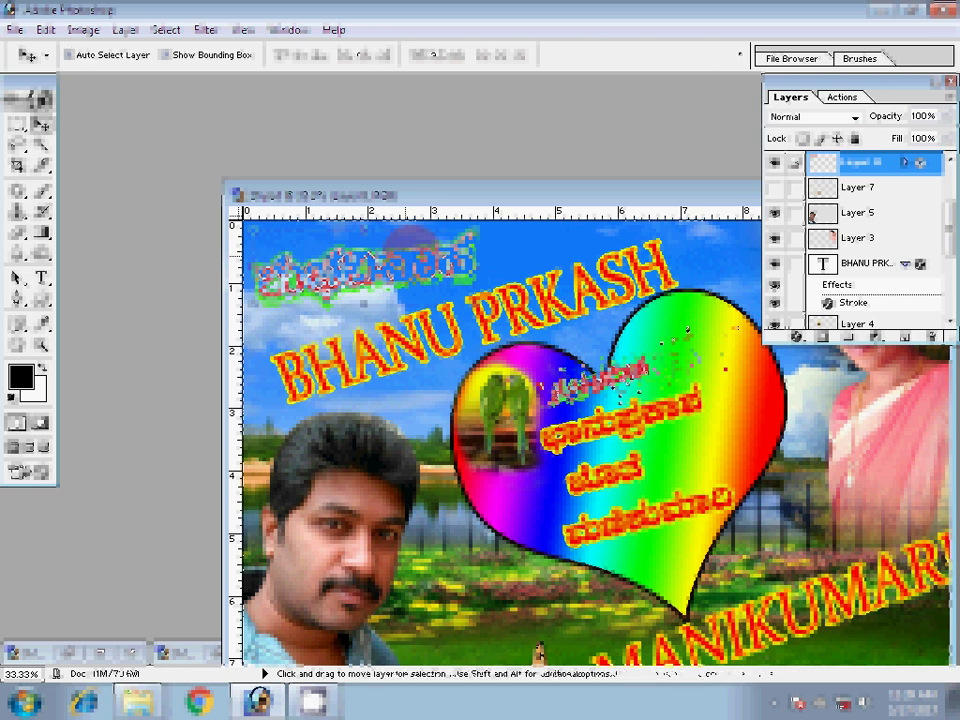
Type a red WEDDING title in MS Serif at the poster's top left and commit it.
click(55, 281)
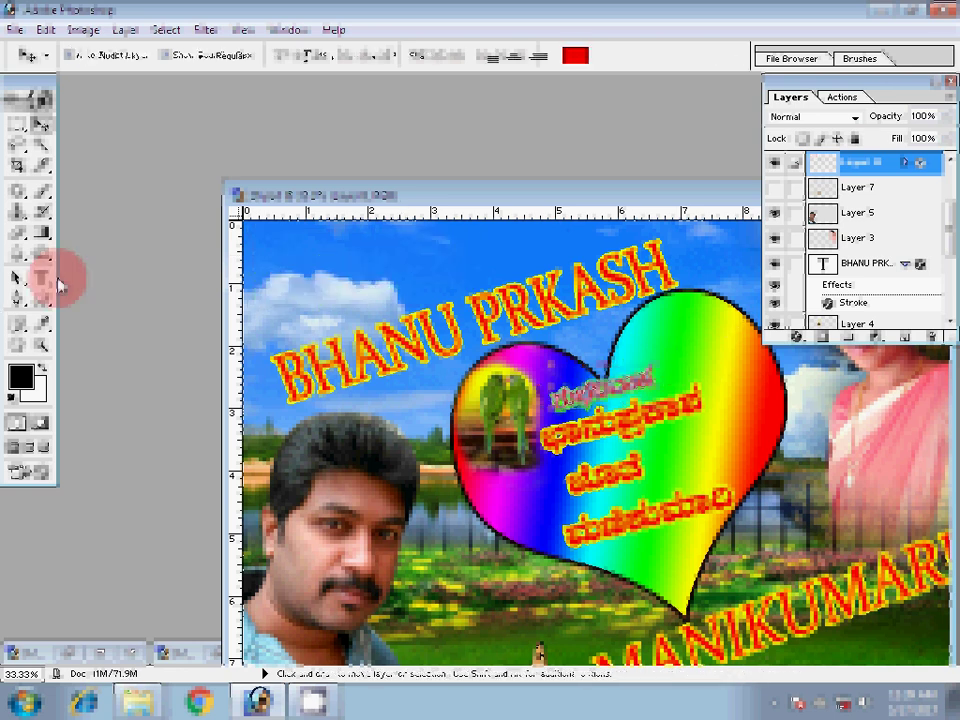
click(150, 55)
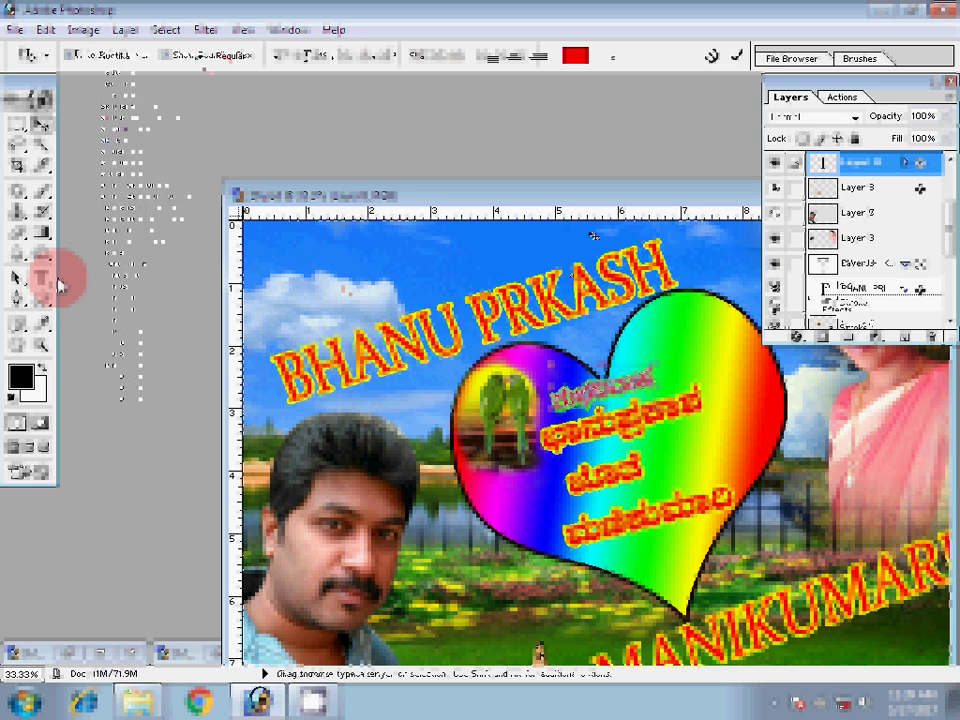
text(W)
text(E)
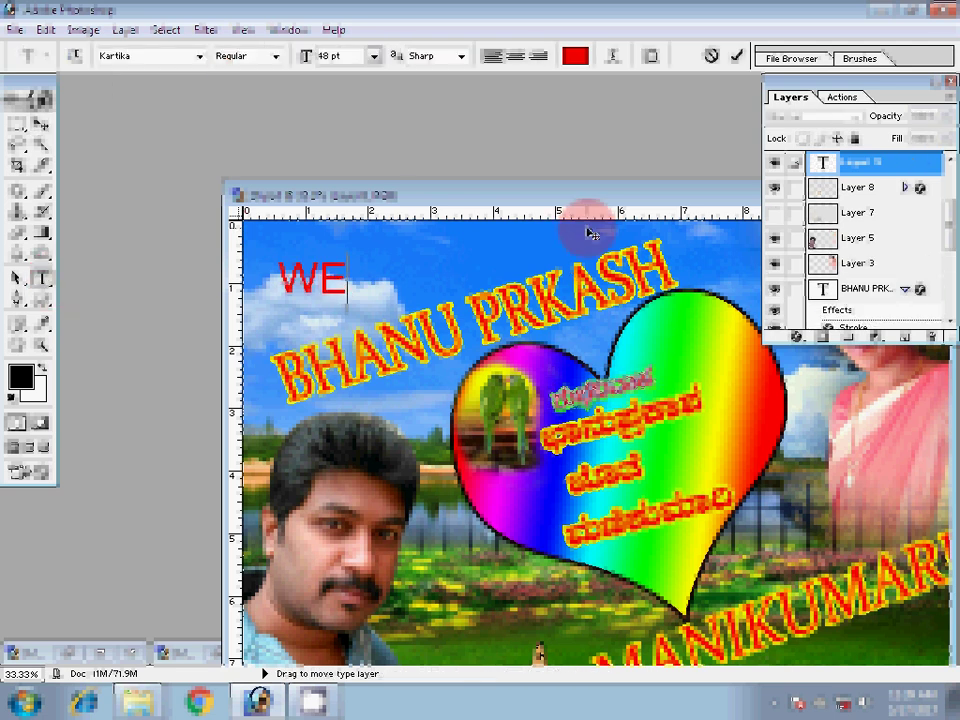
text(DDING)
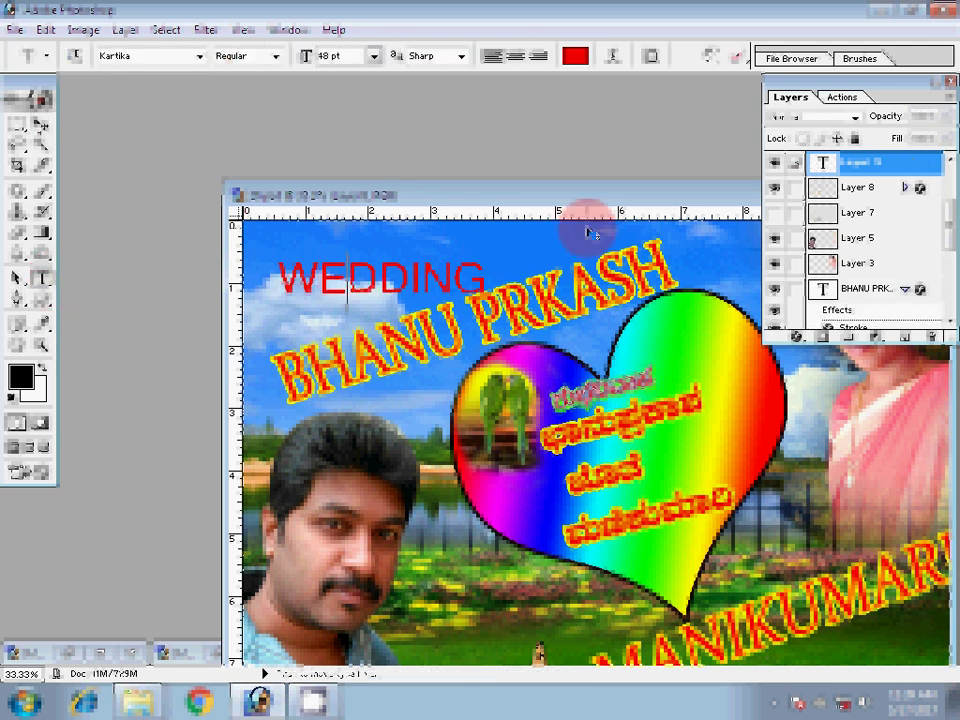
key(ctrl)
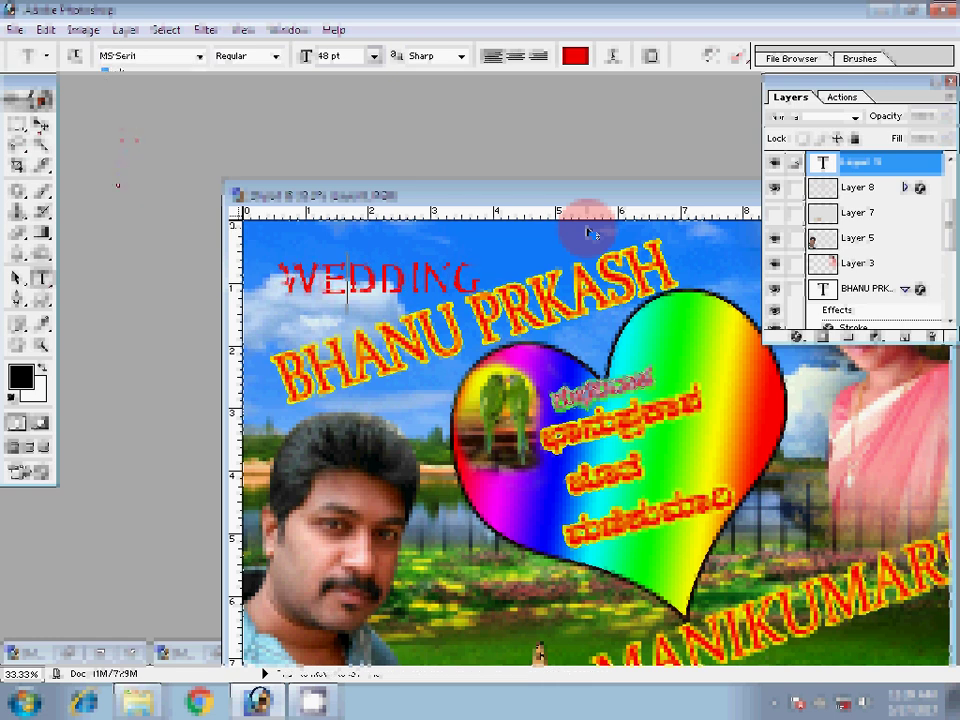
key(ctrl+Return)
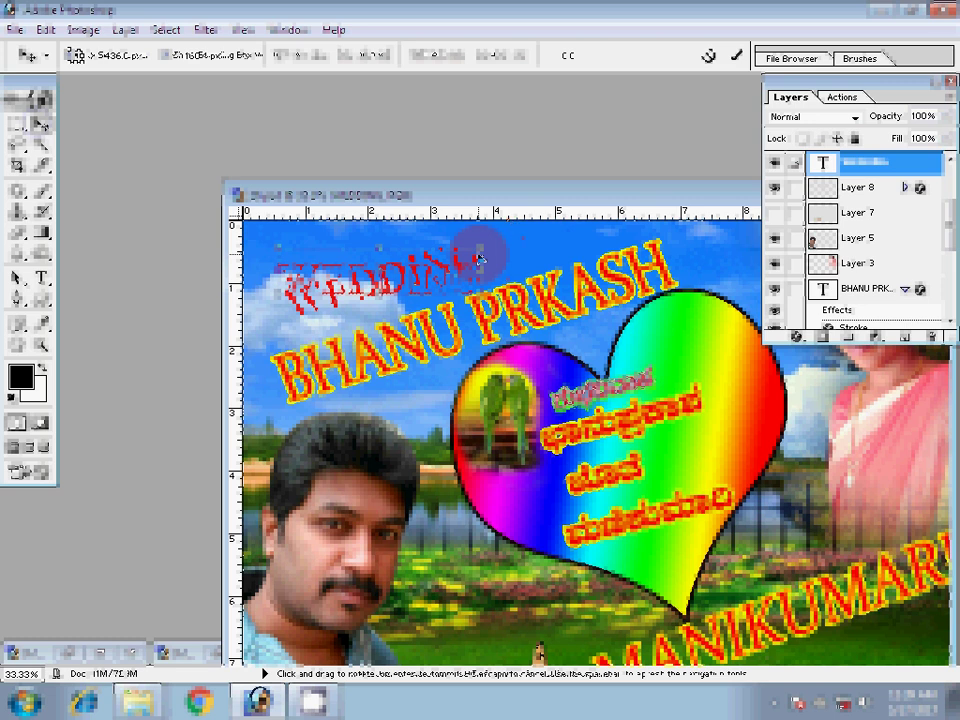
Apply the WEDDING title's rotation and give it a green Stroke layer style.
key(Return)
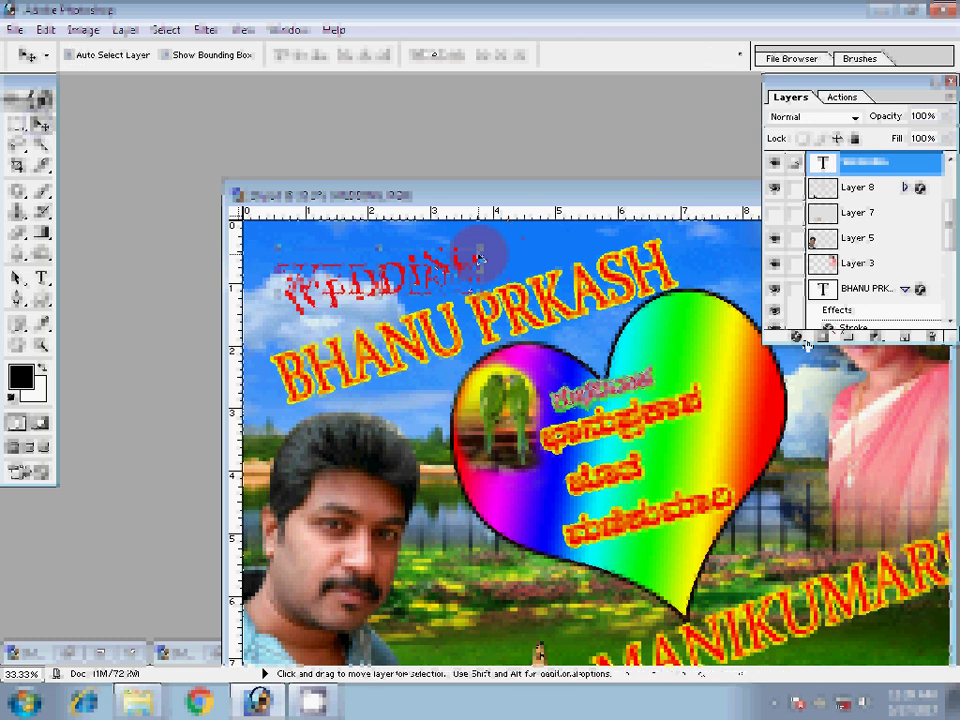
click(806, 340)
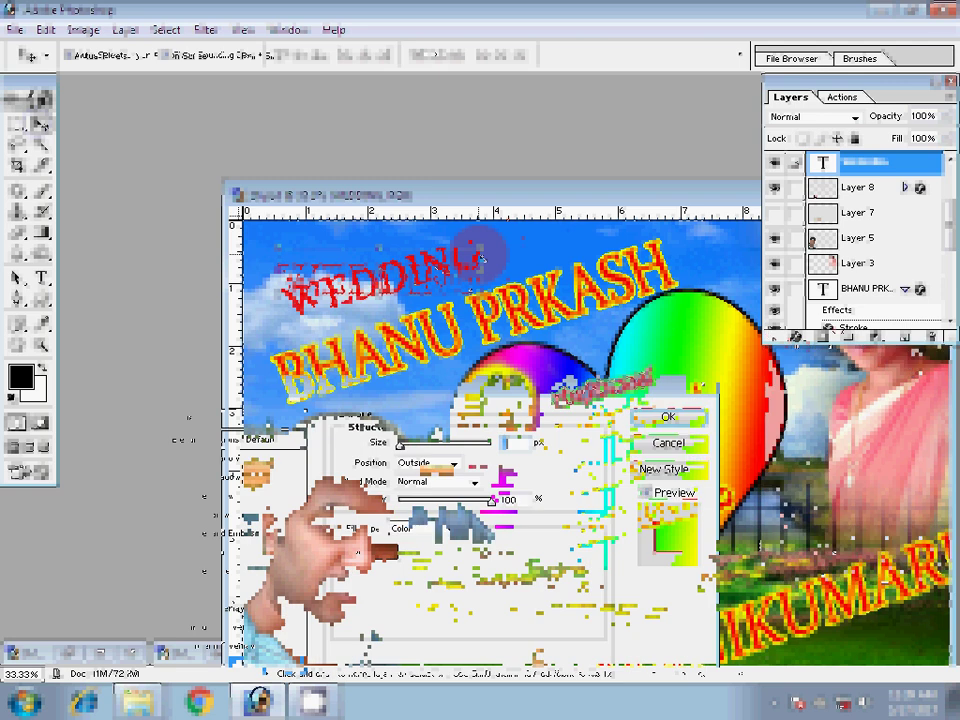
click(480, 258)
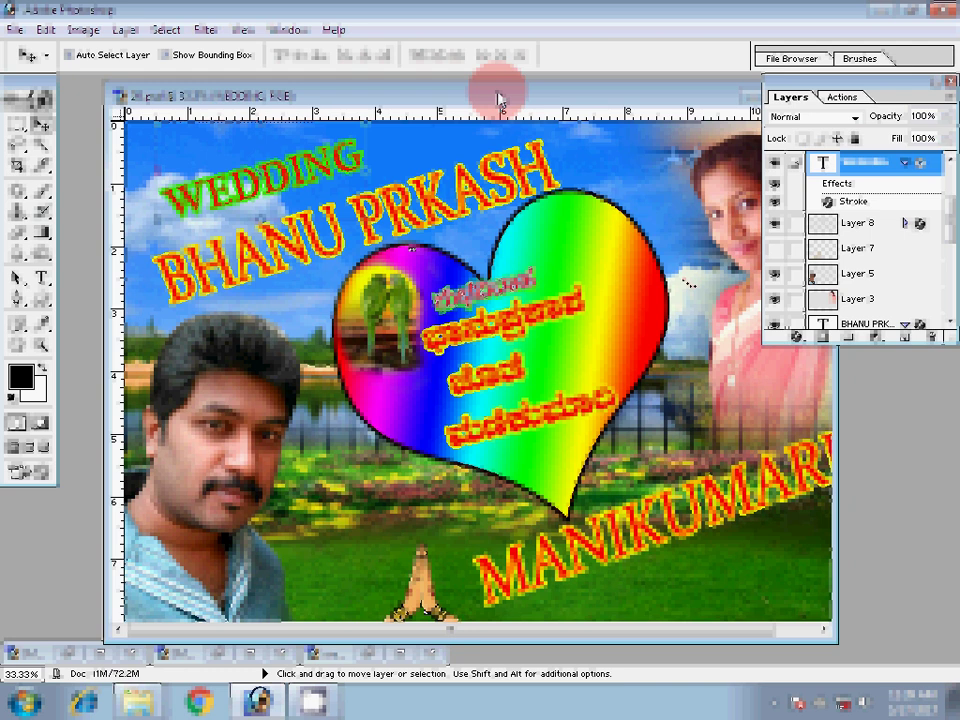
key(t)
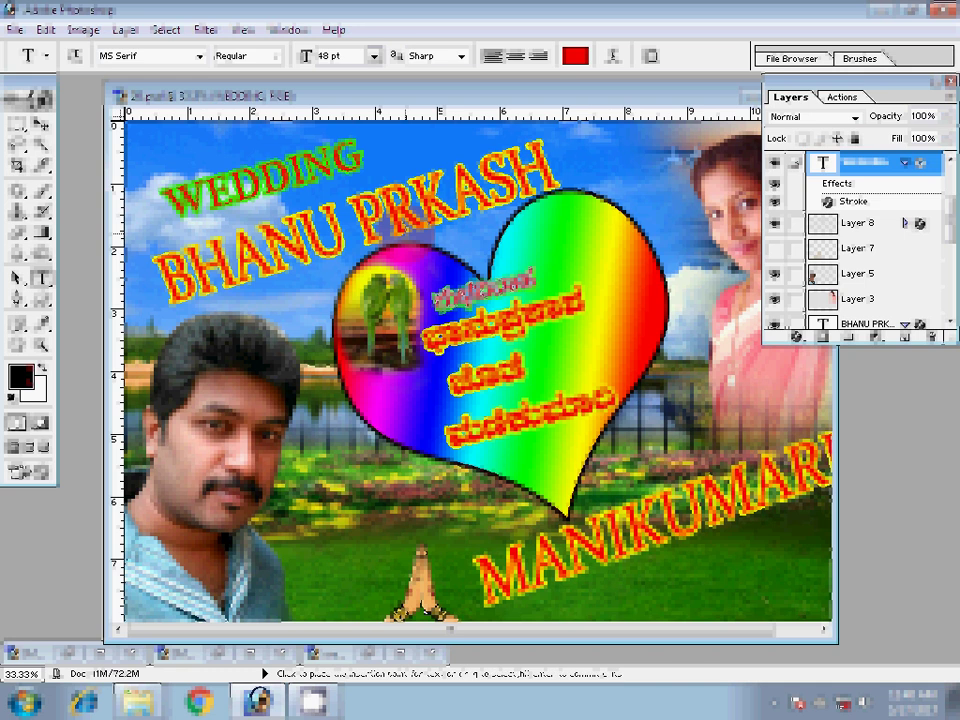
key(z)
key(v)
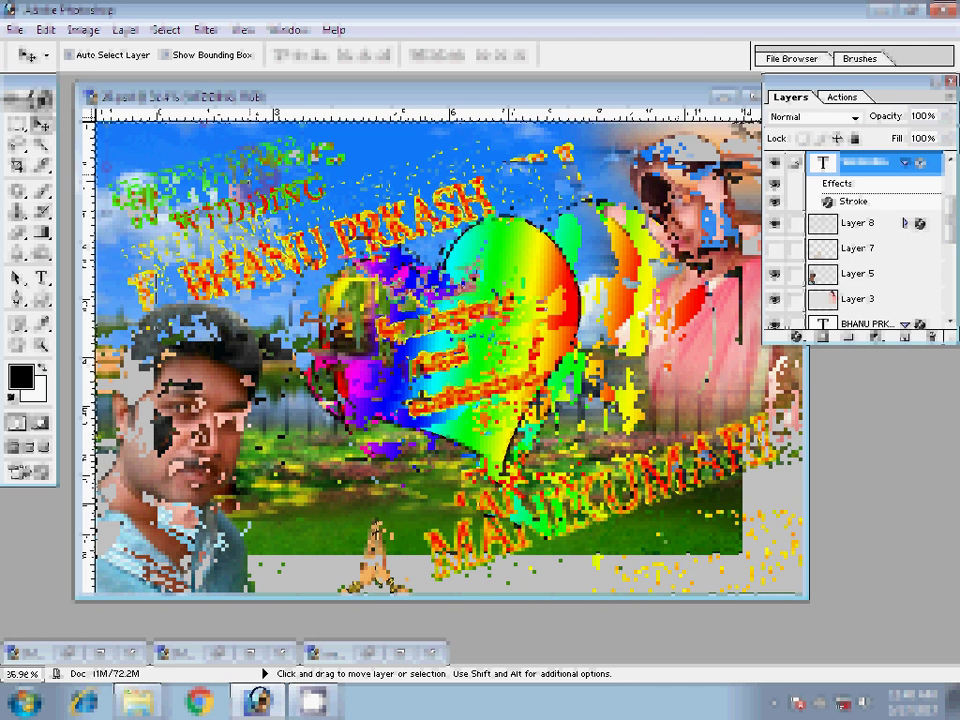
Zoom in on the man's face and set the Background Eraser brush to 59 px.
key(z)
click(298, 336)
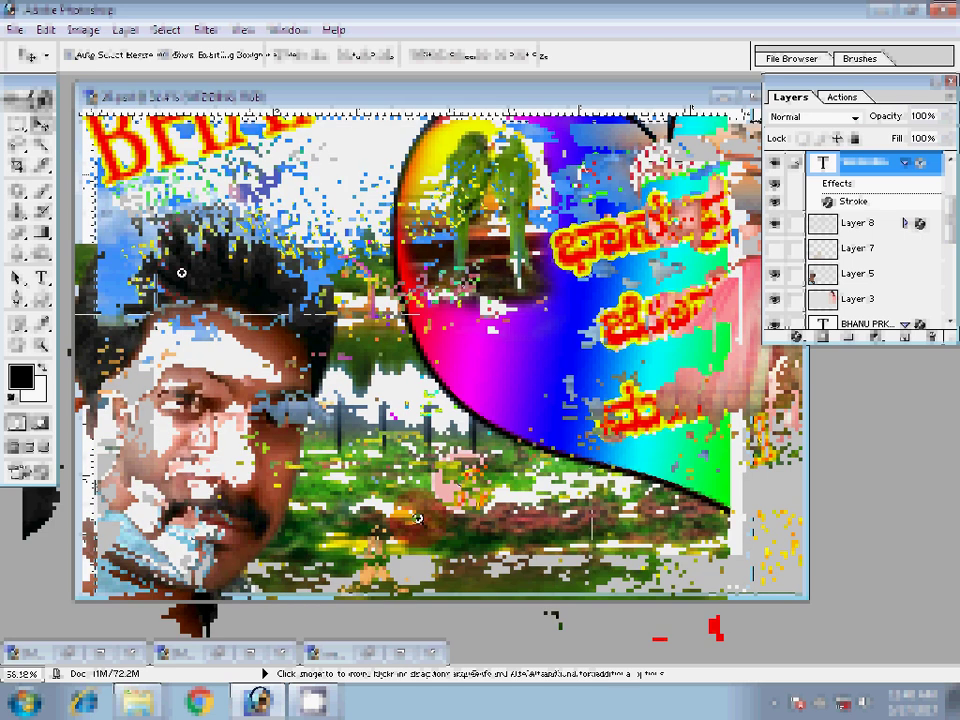
key(e)
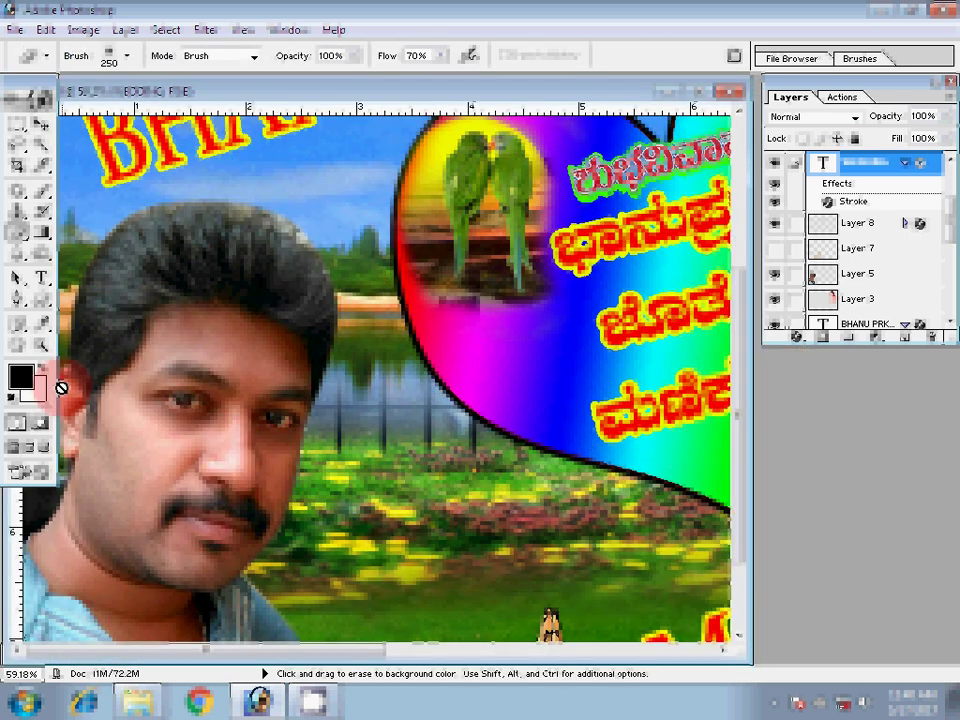
key(shift+e)
right_click(245, 210)
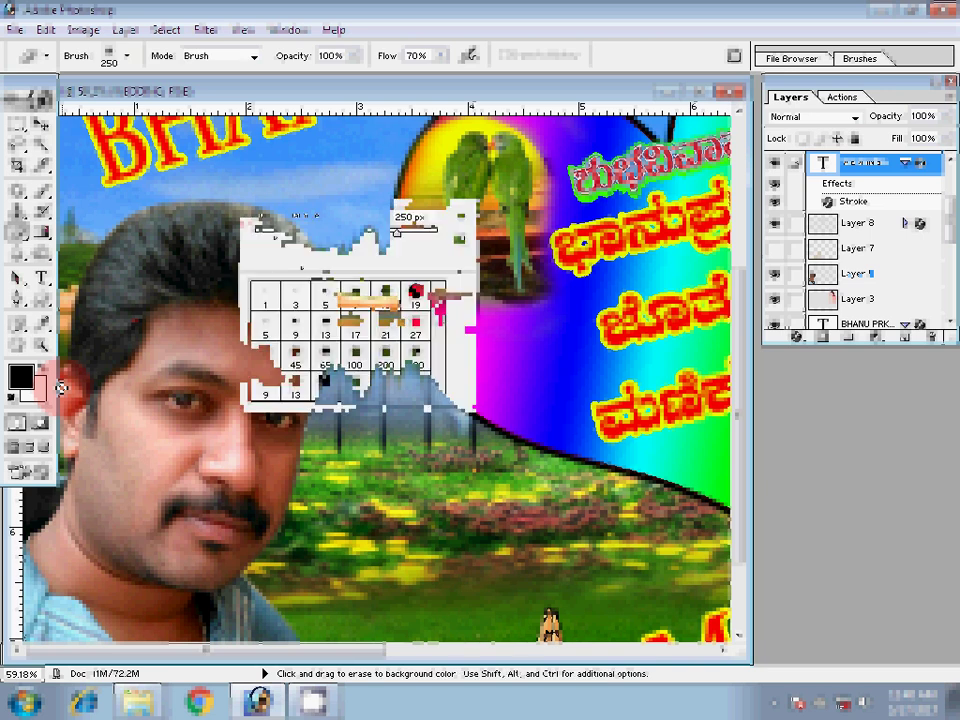
drag(397, 232, 400, 232)
key(Return)
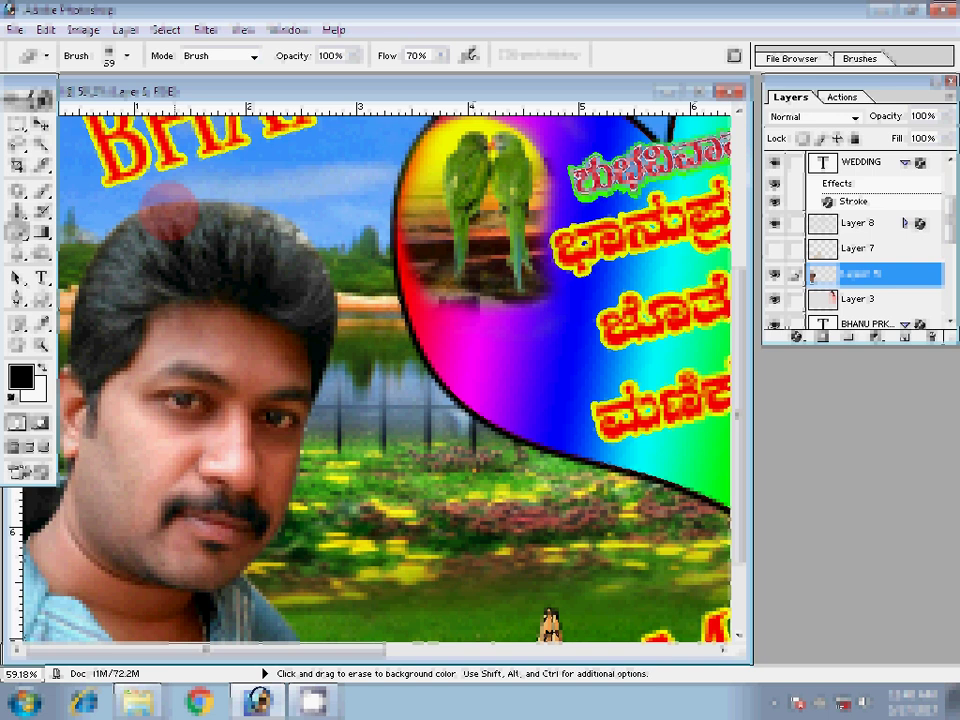
Zoom out and nudge the small Kannada heading upward on the heart.
right_click(311, 254)
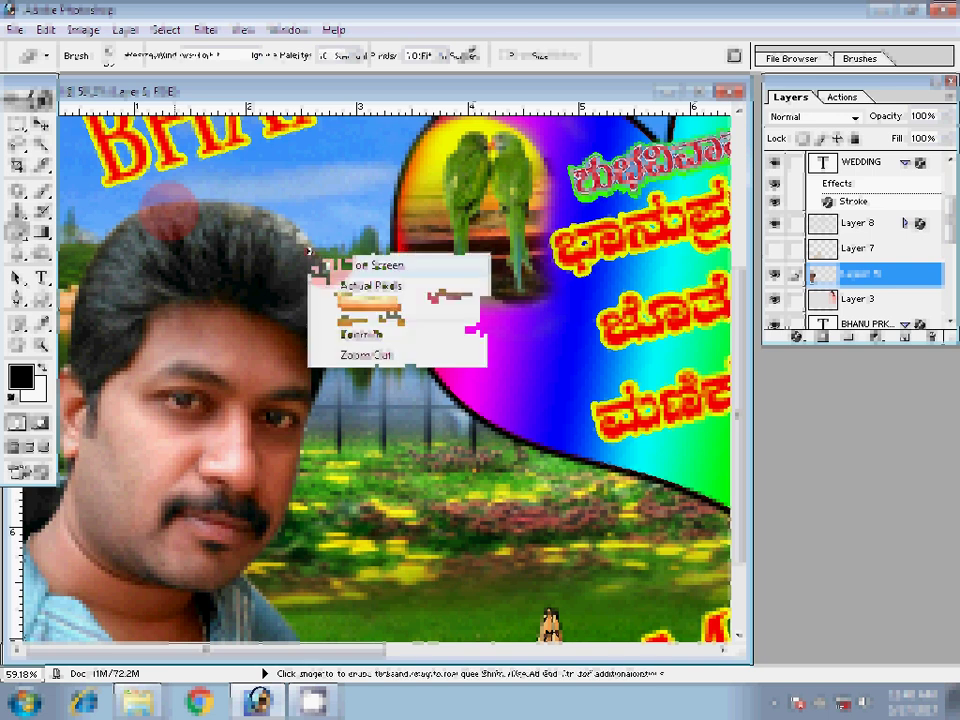
click(340, 264)
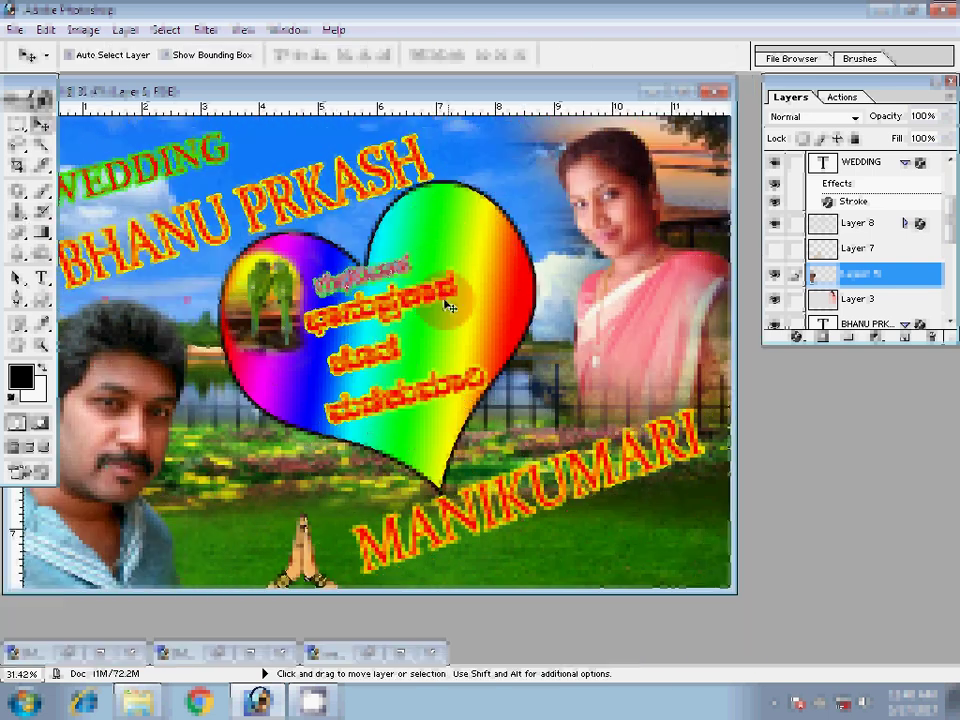
key(v)
drag(396, 276, 400, 268)
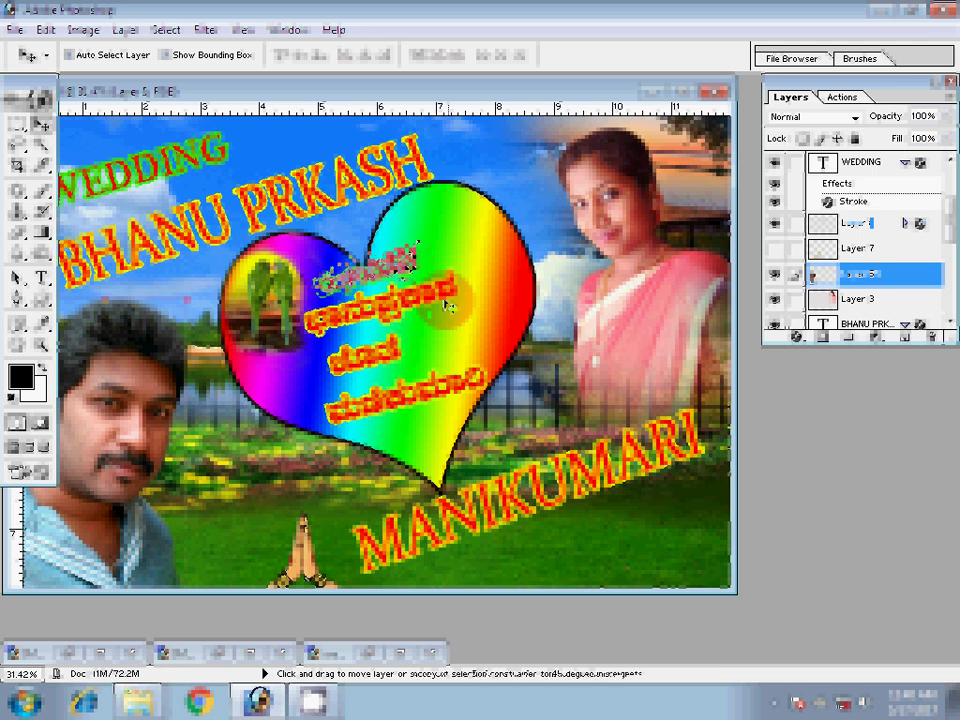
key(ctrl+t)
key(Return)
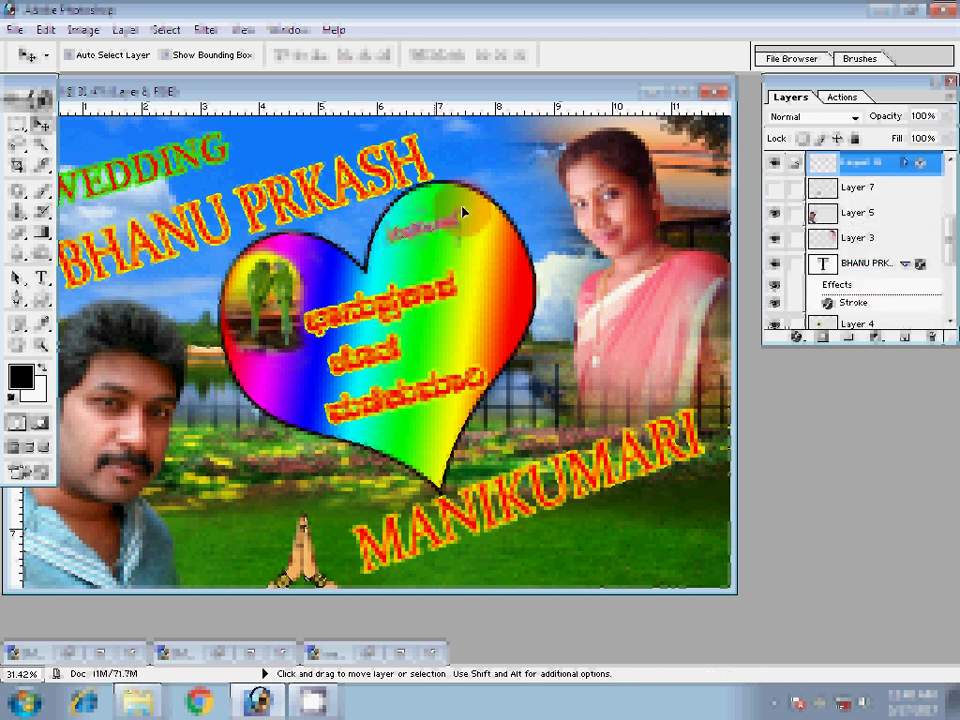
Apply a transform to Layer 8, browse the Window menu, and zoom in slightly on the poster.
key(ctrl+t)
key(Return)
key(alt+w)
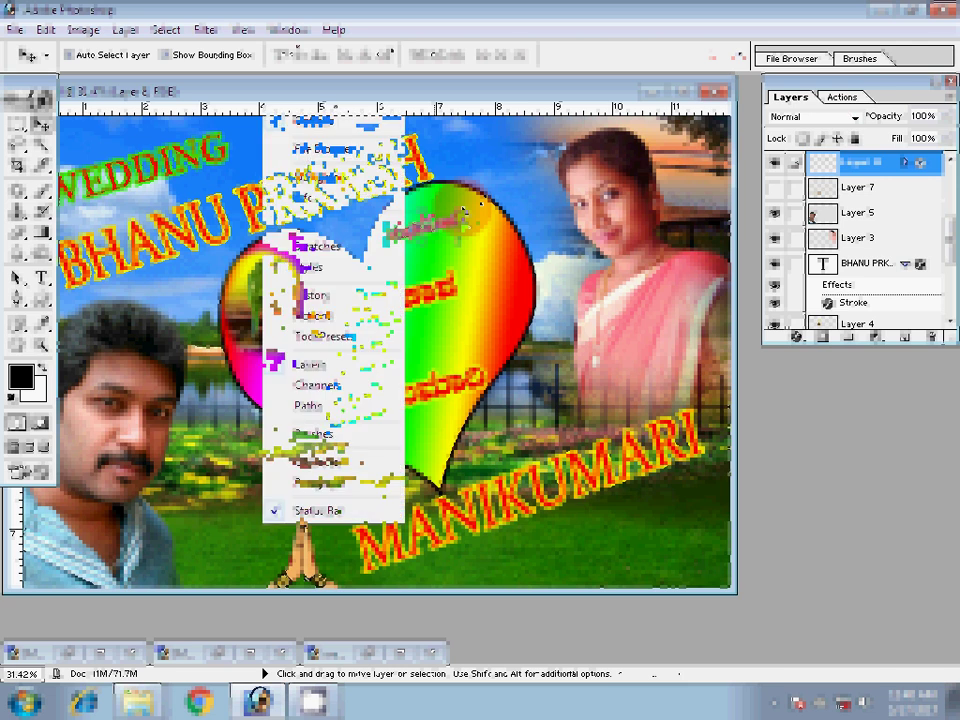
key(Escape)
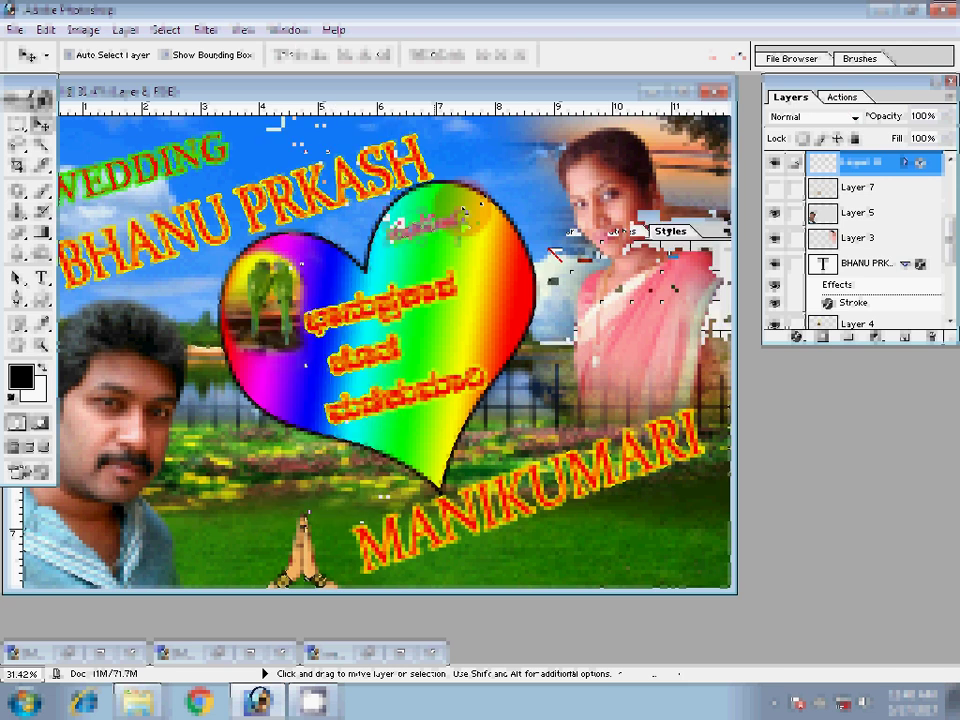
key(ctrl+0)
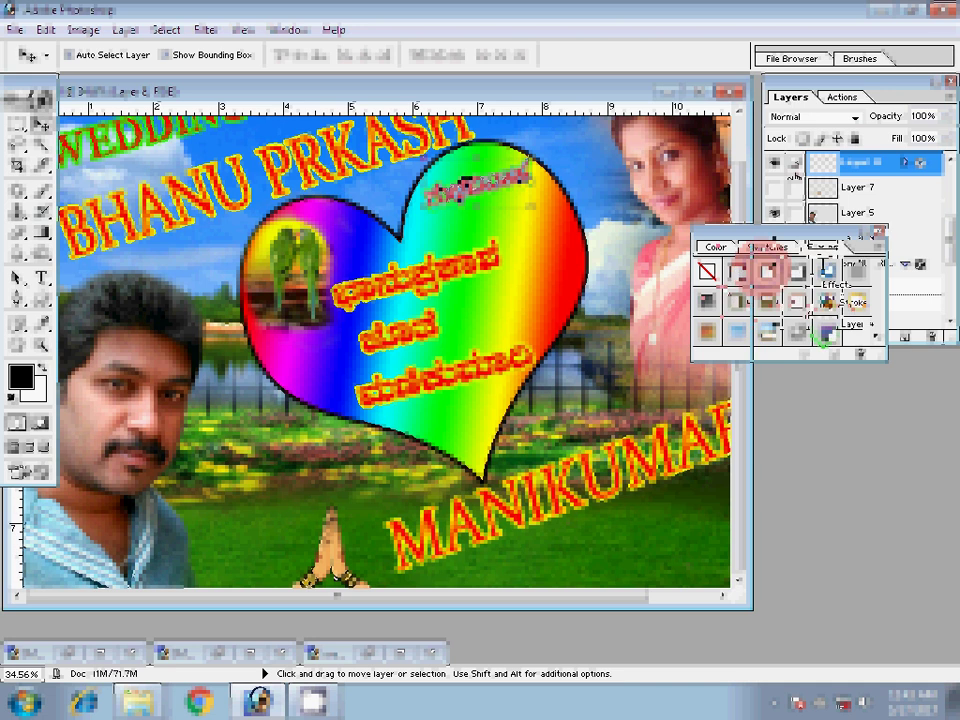
Apply a layer style to the heart-top Kannada text and adjust its transform.
click(767, 270)
click(200, 655)
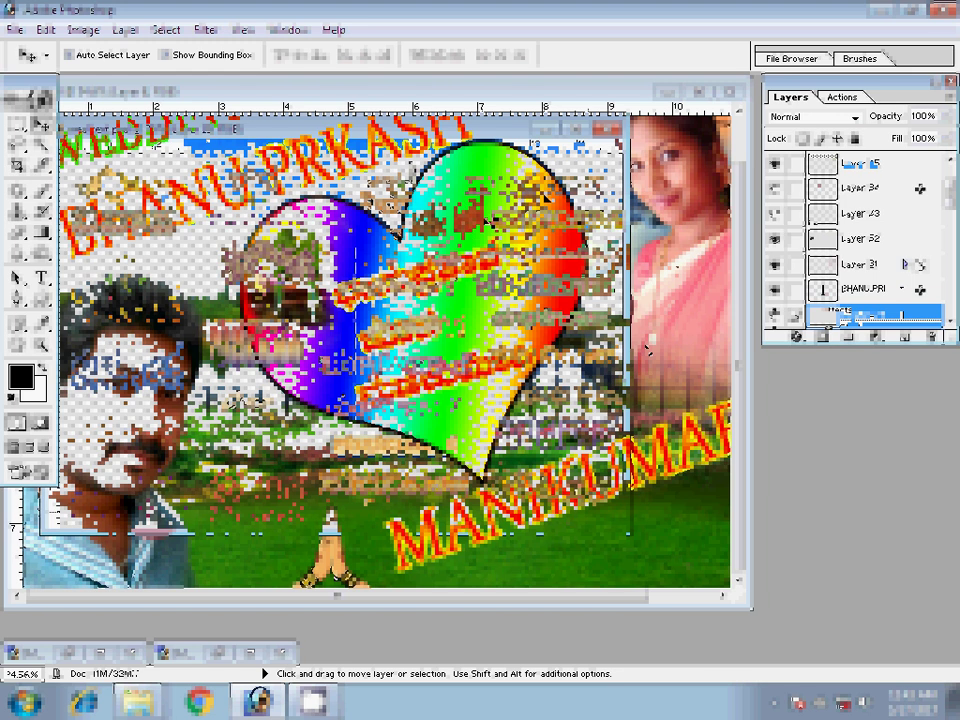
key(ctrl+t)
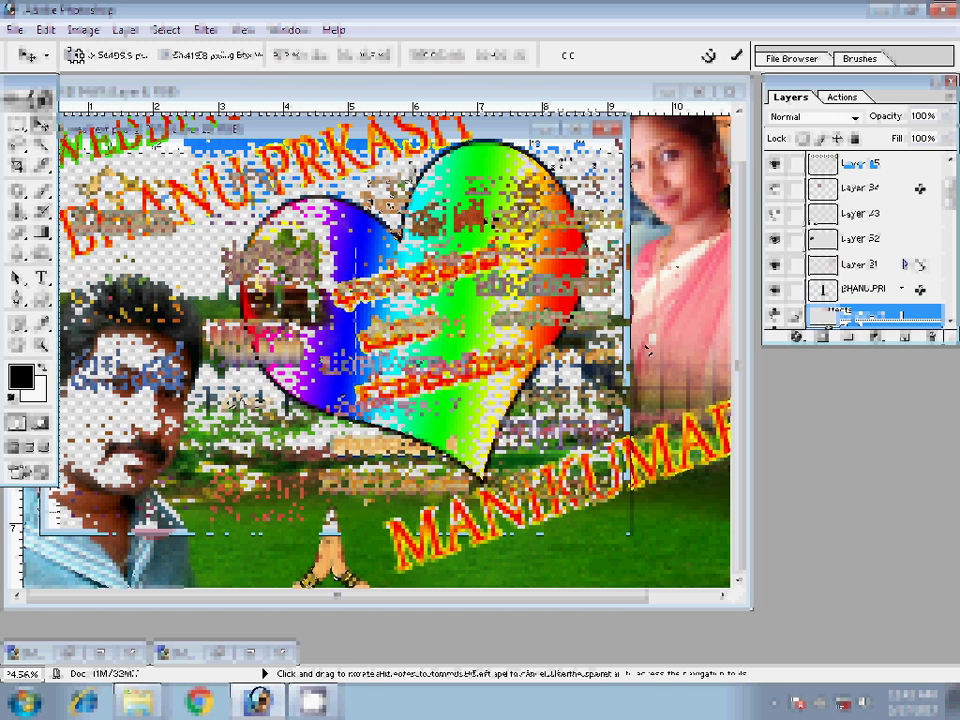
key(Return)
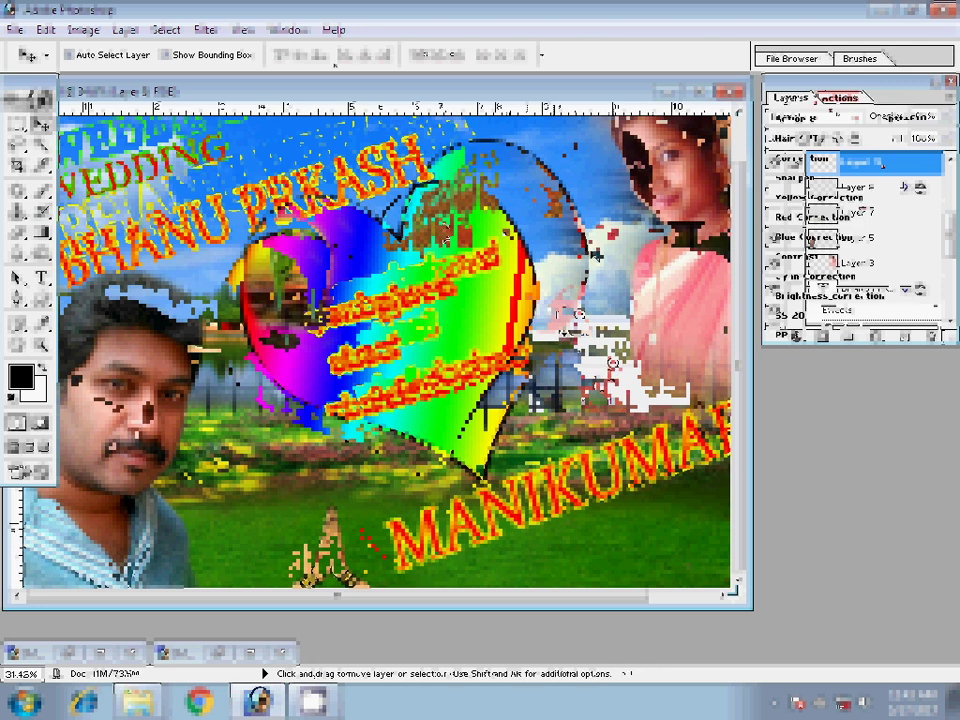
Show the Styles palette, apply a different style to the Kannada heading, and save it as a new style.
click(290, 29)
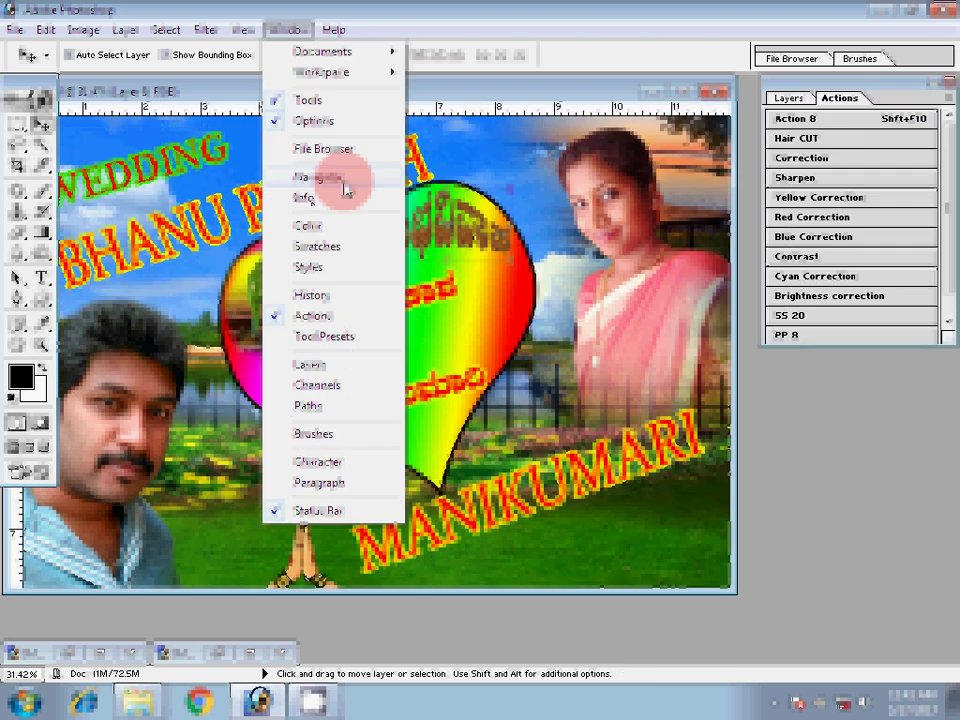
click(345, 189)
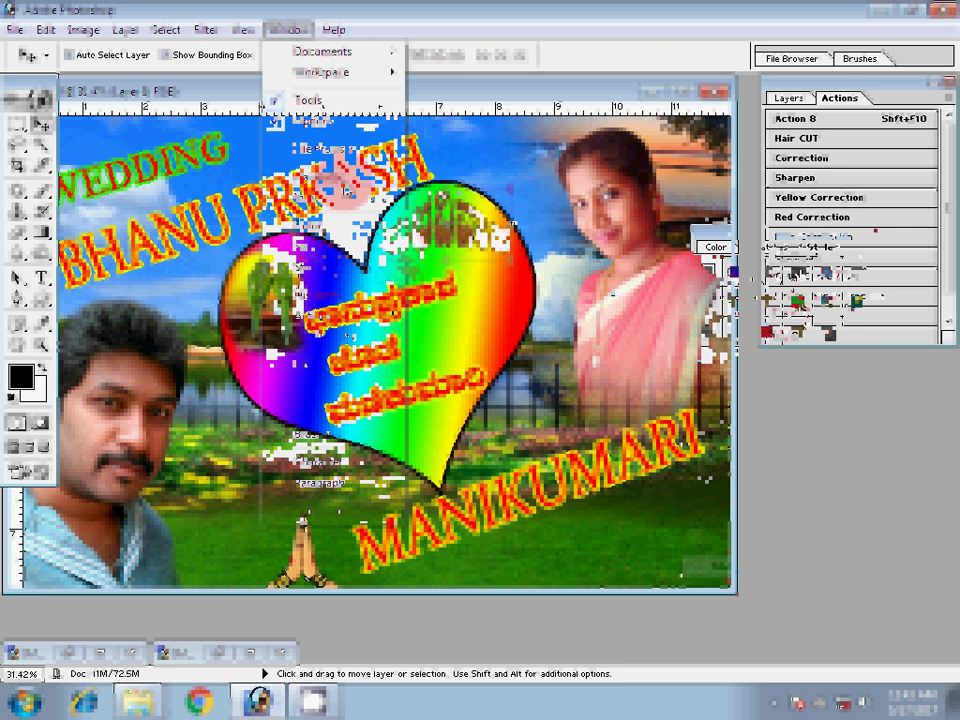
click(338, 177)
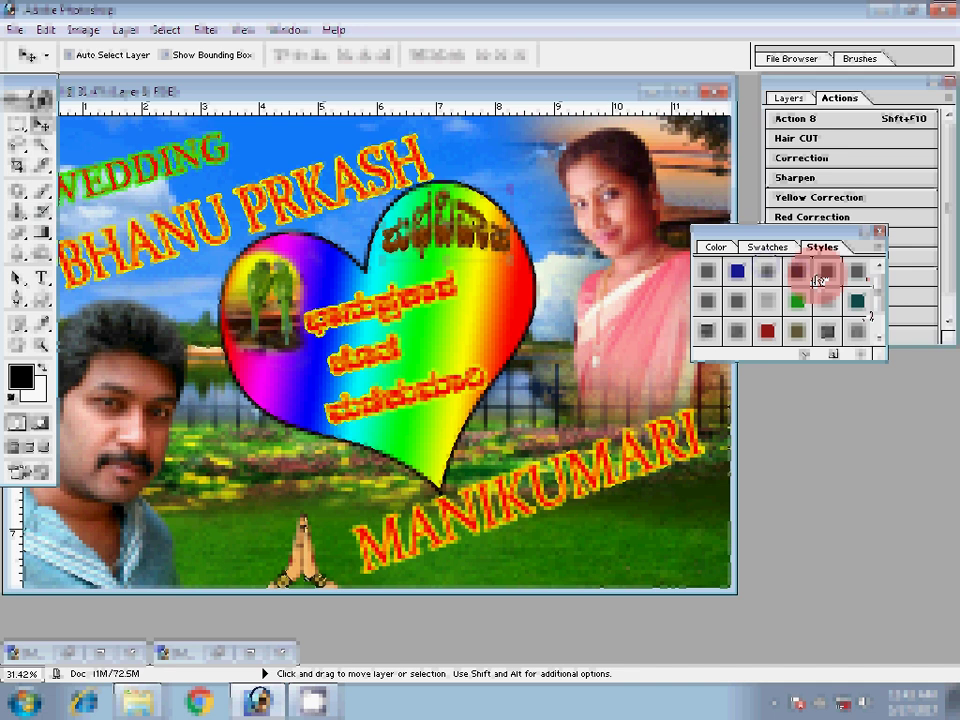
click(853, 350)
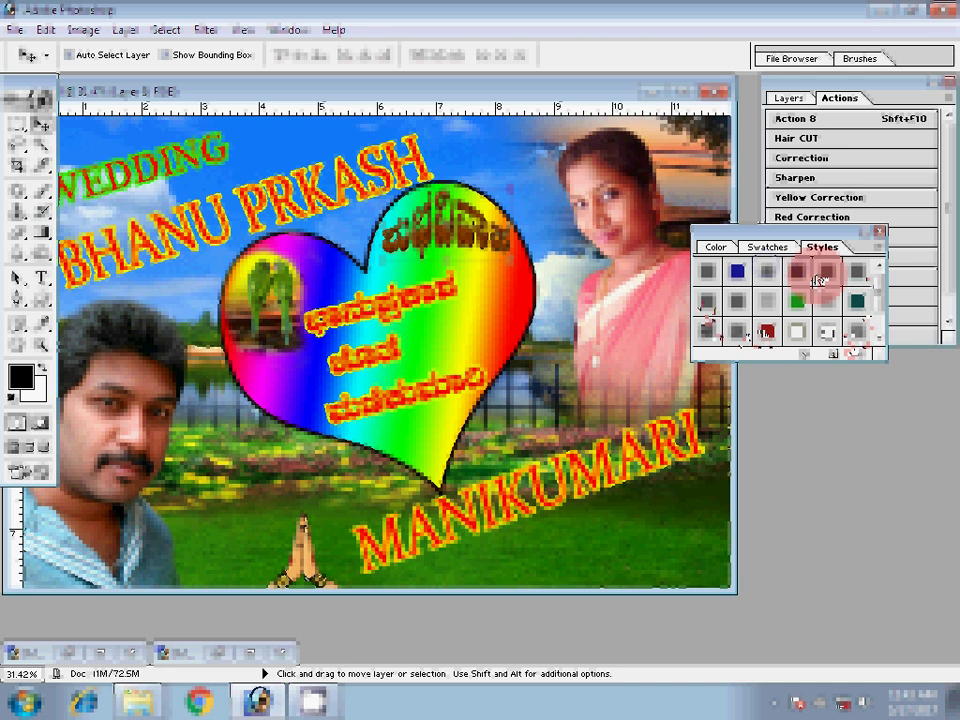
click(704, 305)
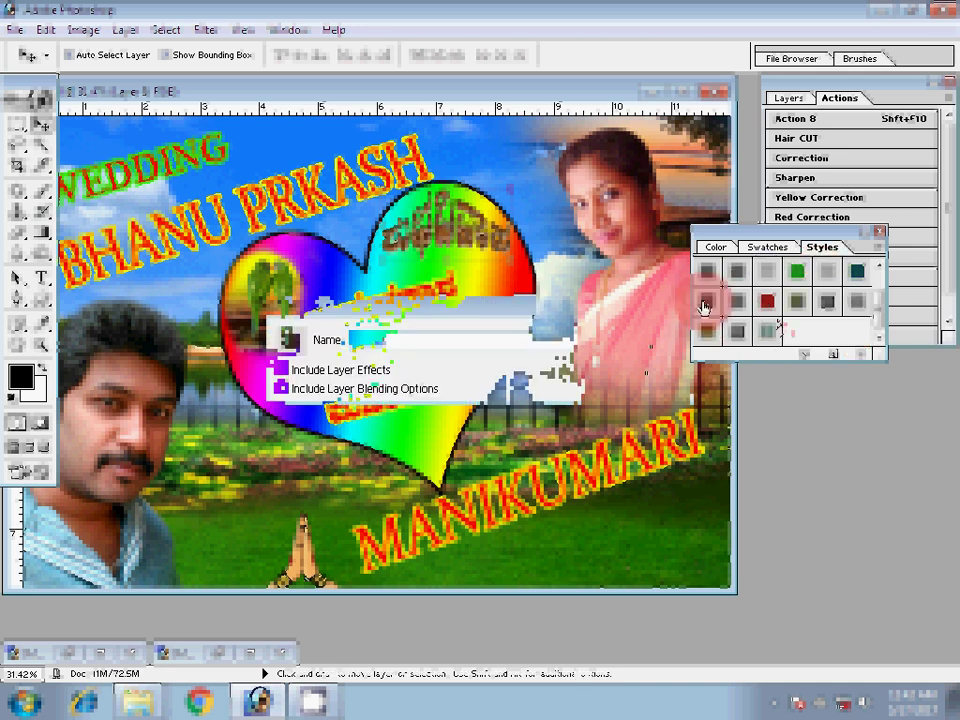
key(Return)
click(830, 333)
key(Return)
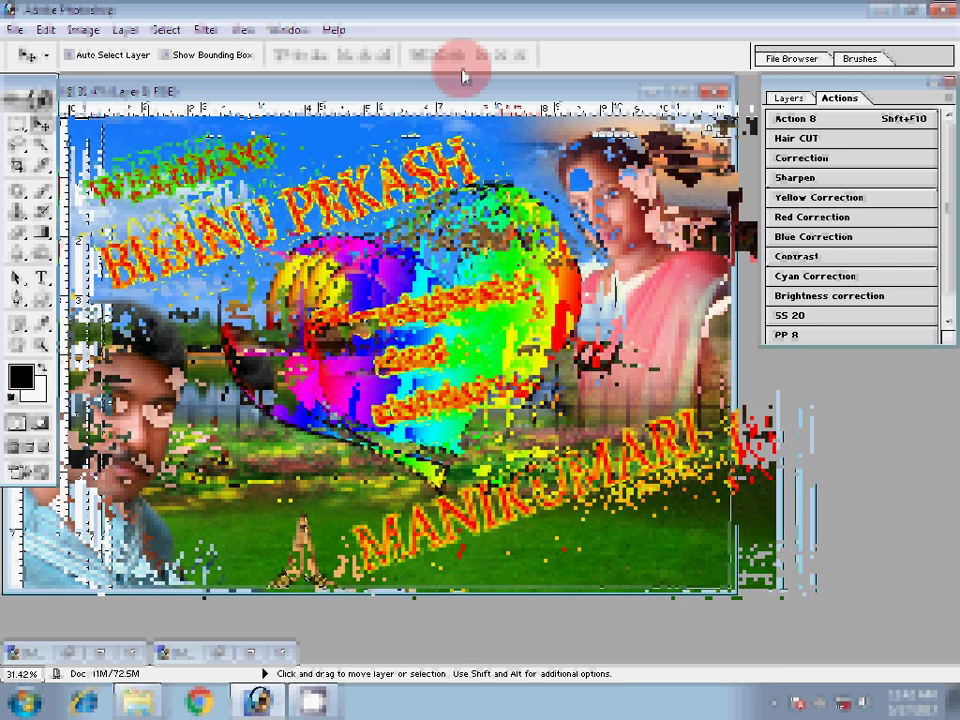
Change the Image Size document height from 8 to 12 inches (2400 pixels).
key(s)
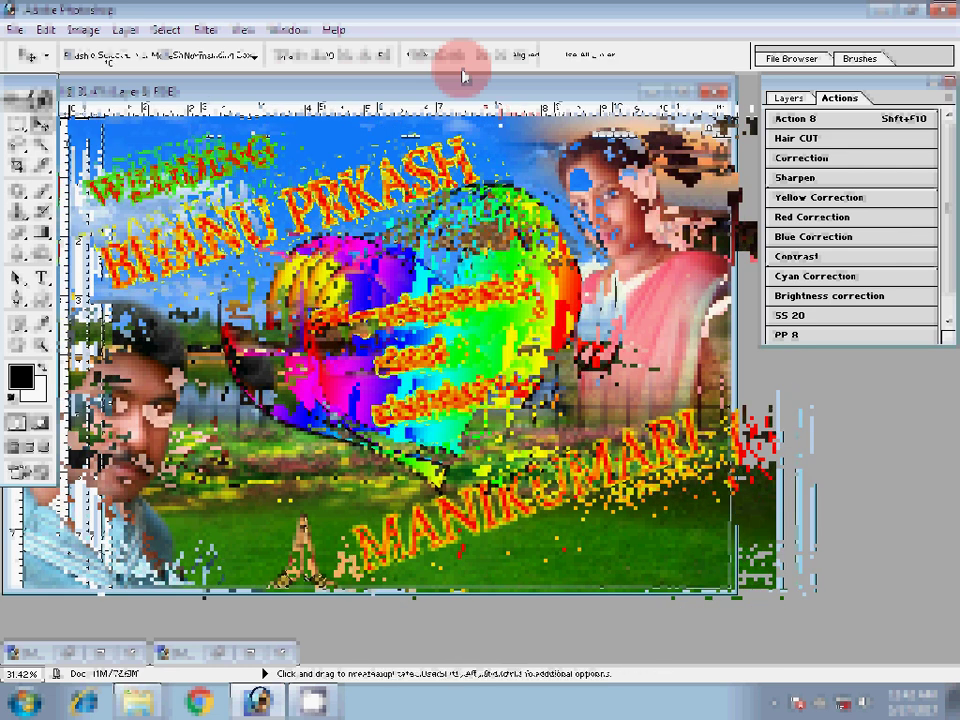
key(ctrl+alt+i)
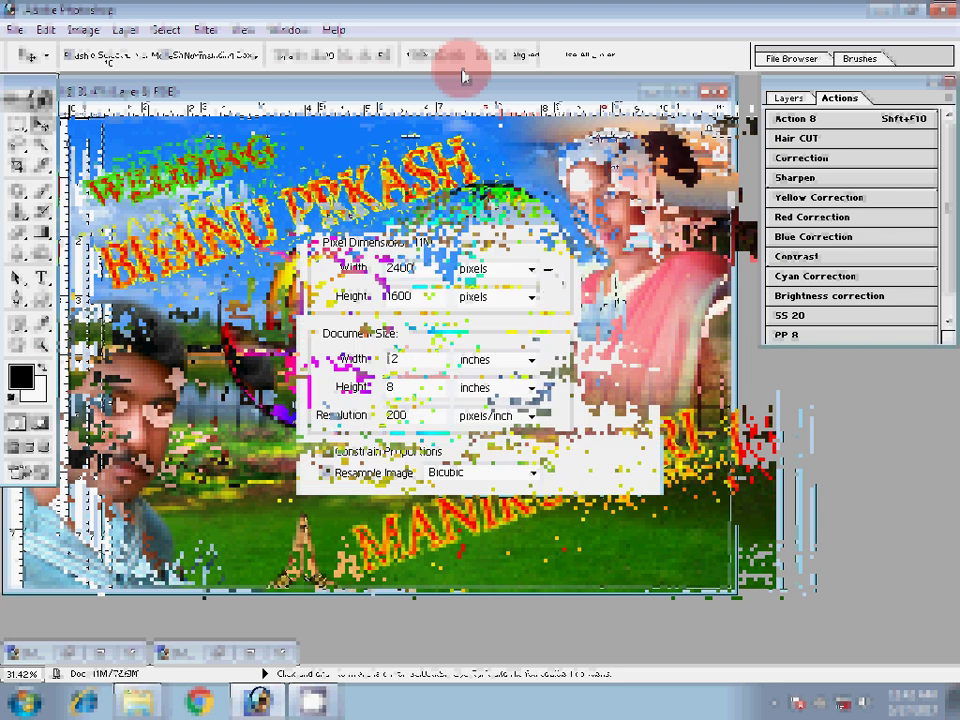
double_click(435, 350)
text(13)
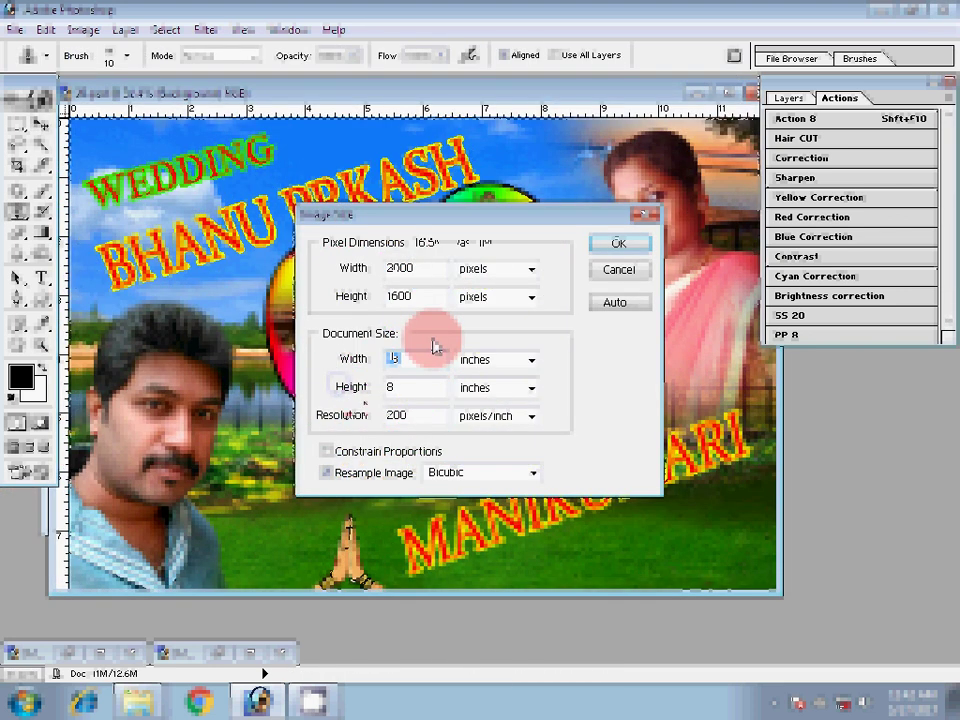
text(12)
text(300)
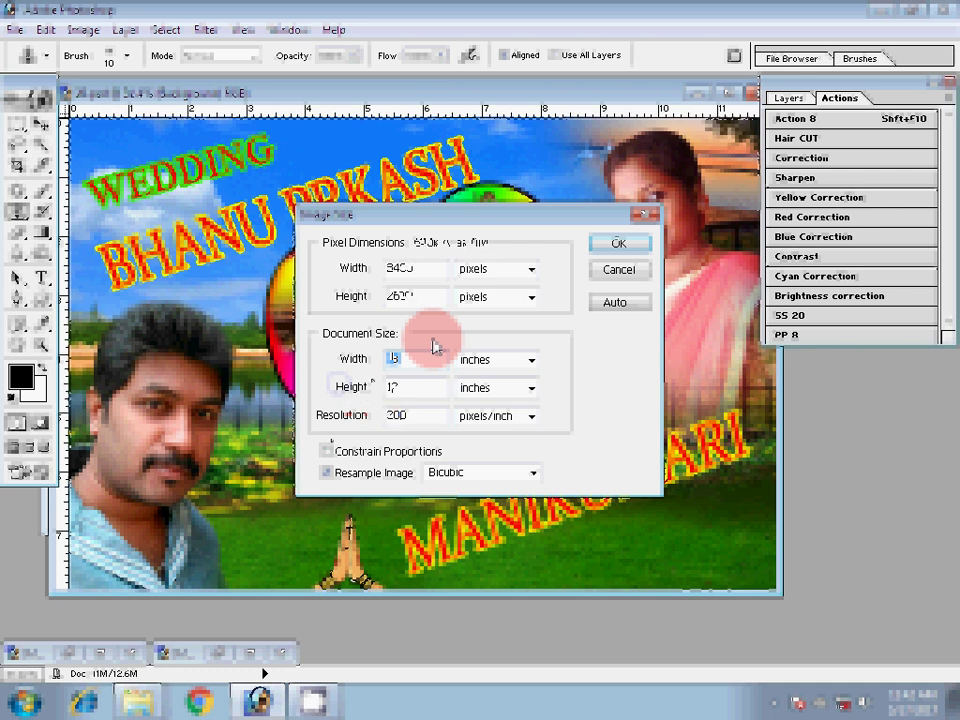
click(618, 243)
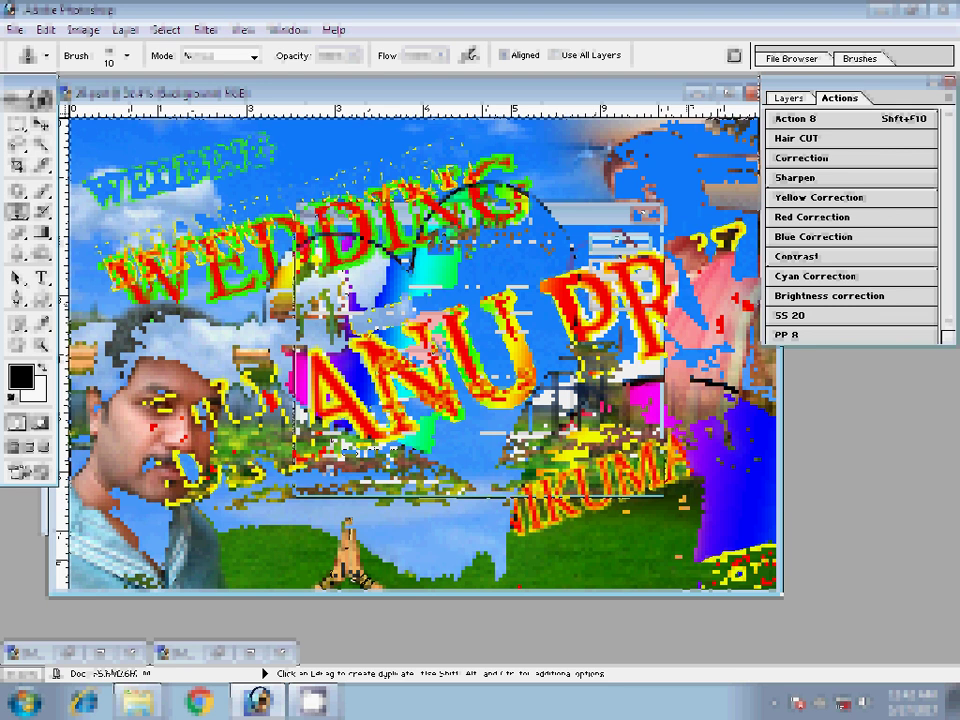
key(z)
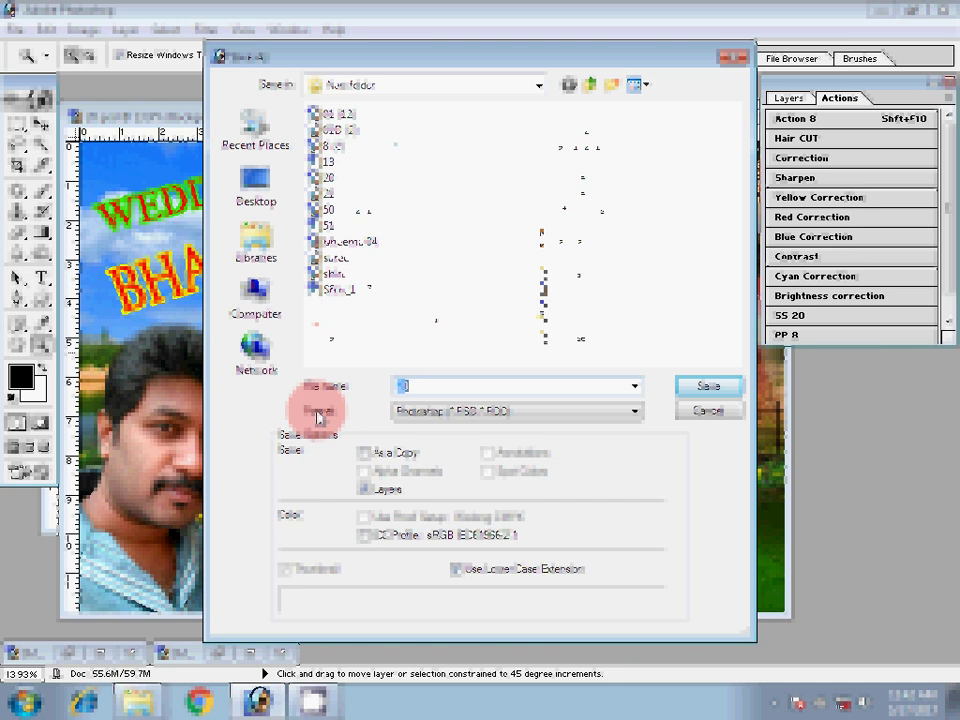
Point the Save As dialog at LOCAL DISK (D:) > 16-5-2017 to save the JPEG.
click(570, 83)
text(20 color.jpg)
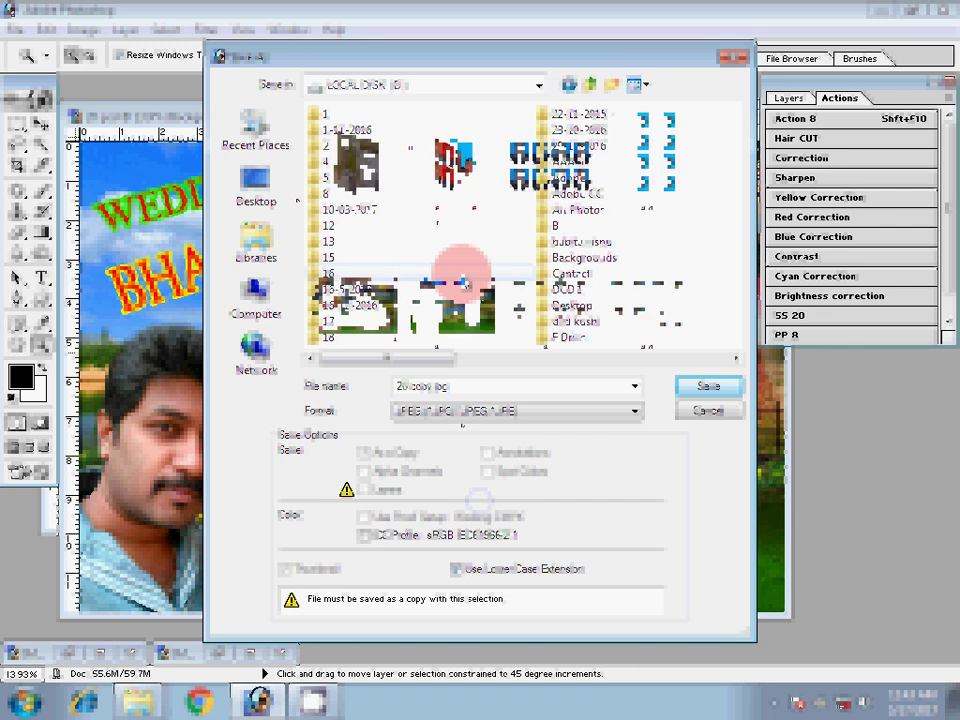
double_click(463, 283)
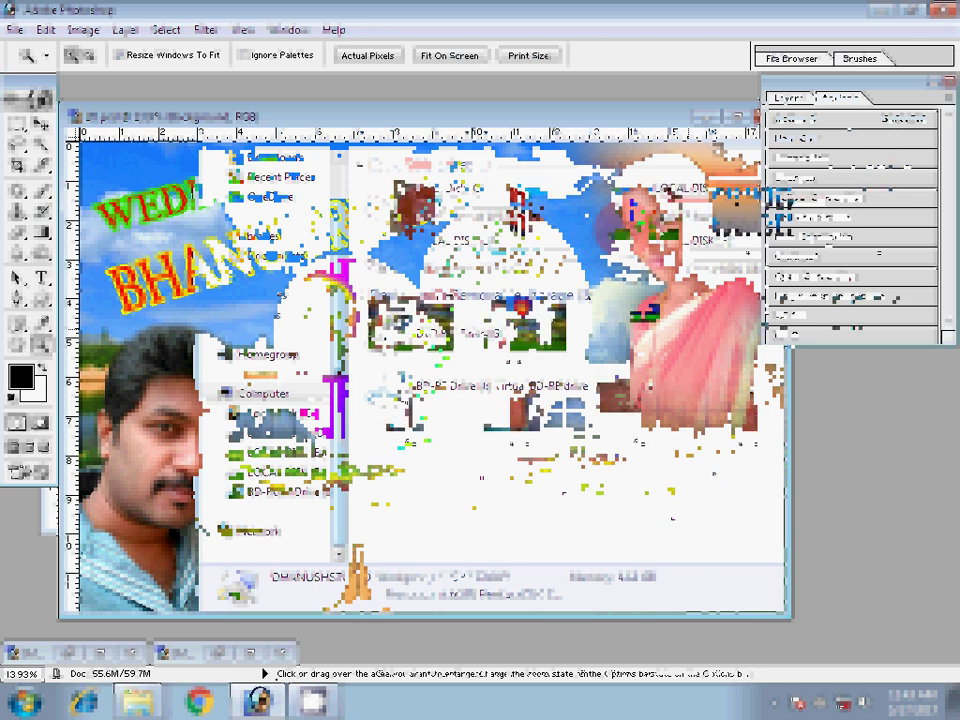
double_click(652, 228)
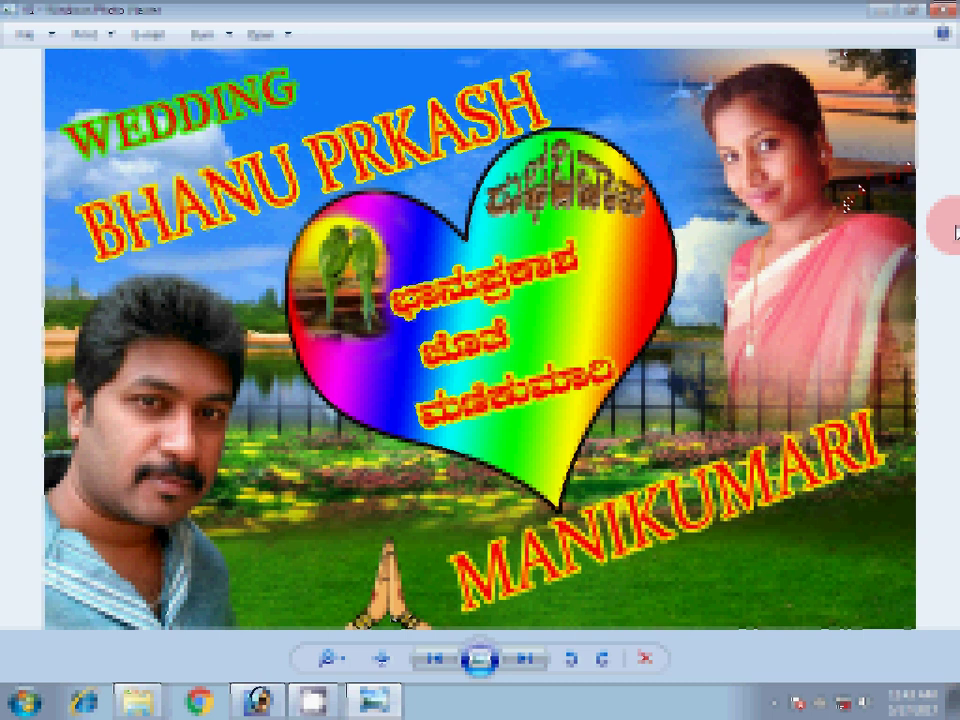
key(alt+F4)
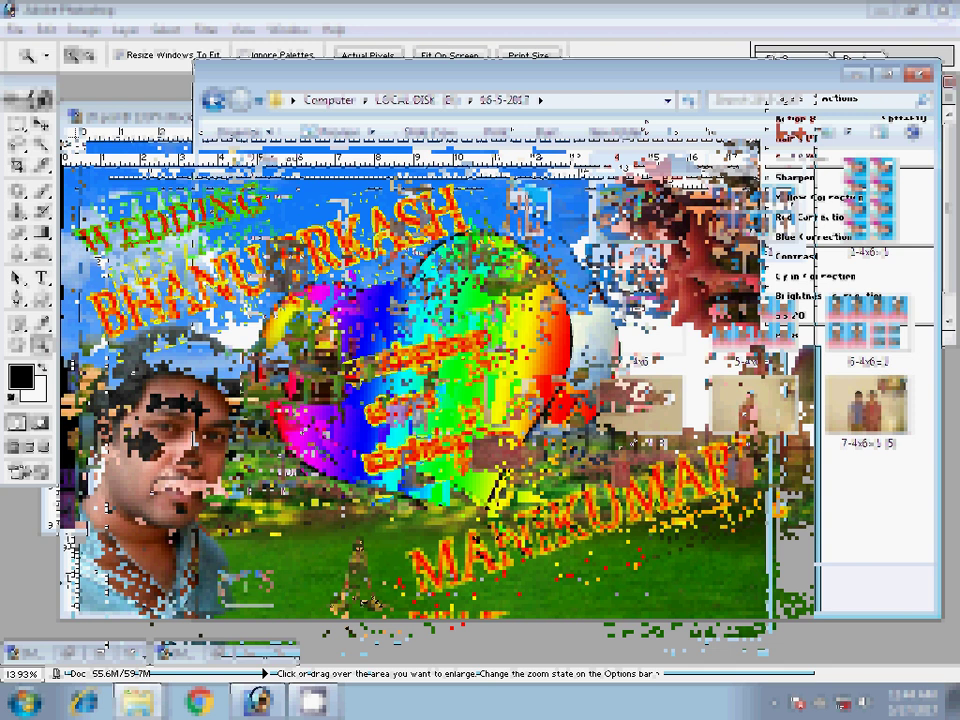
Drag image 01 from 16-5-2017 into folder 17 on the Removable Disk, then close the 16-5-2017 window.
click(623, 146)
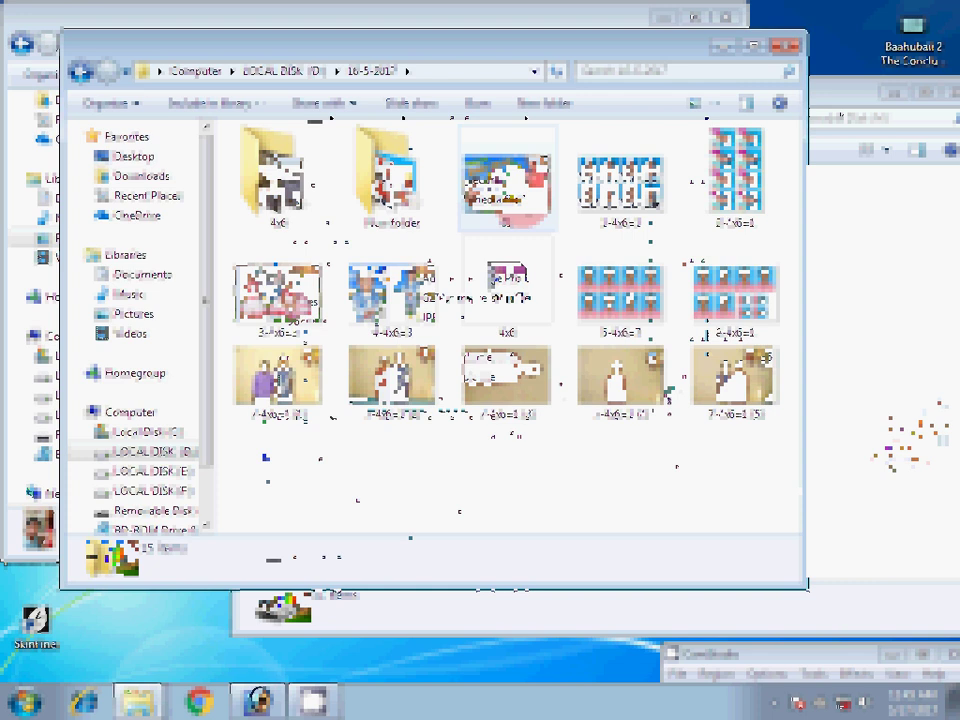
click(794, 205)
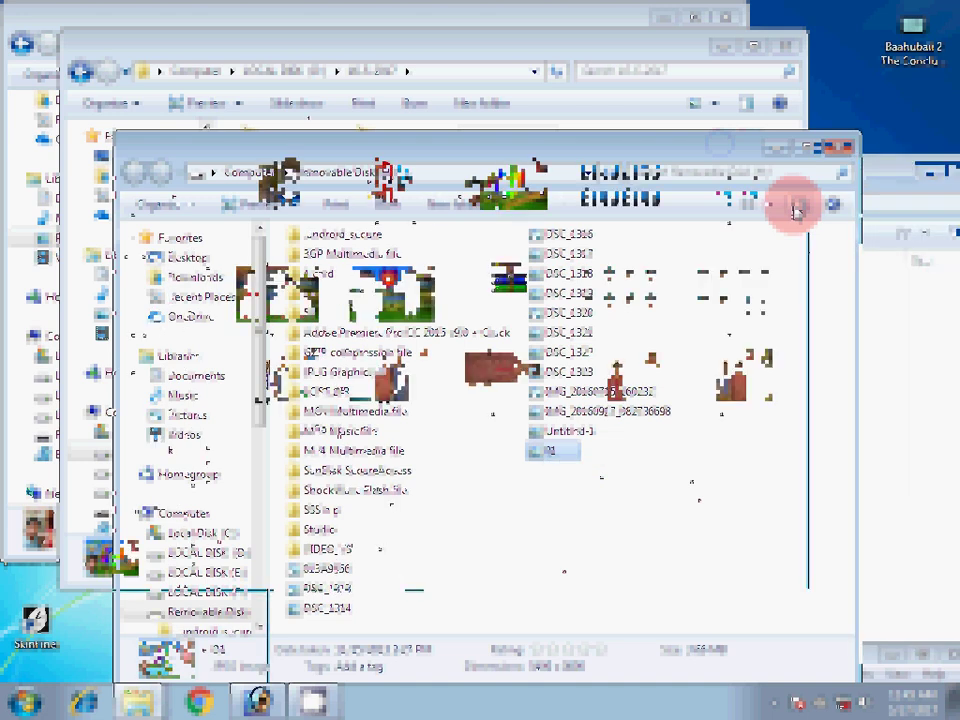
drag(795, 207, 835, 540)
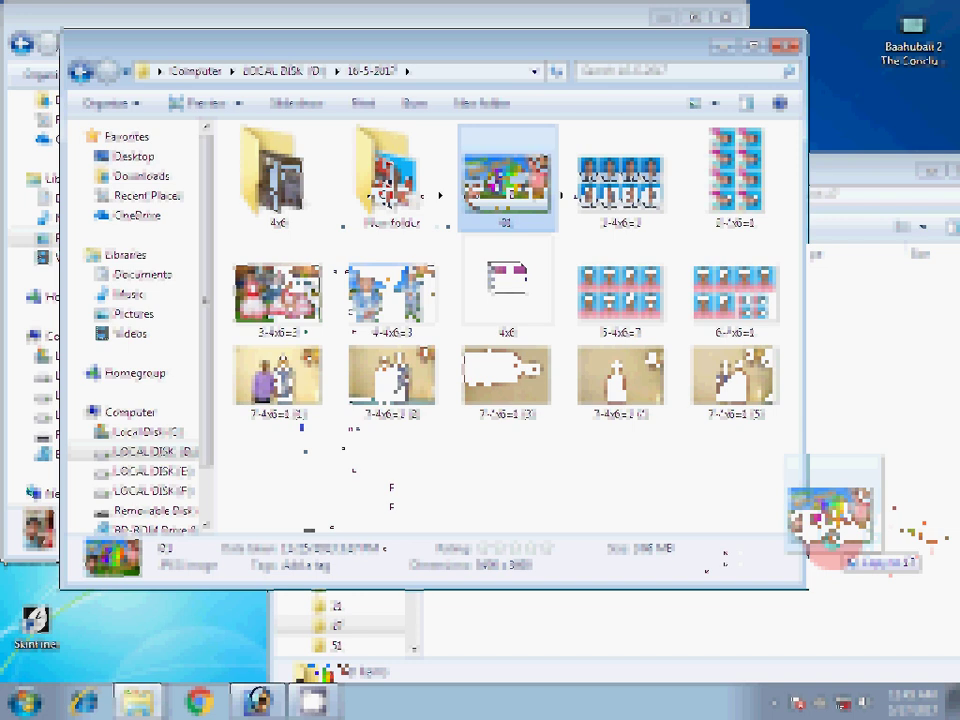
drag(825, 545, 697, 563)
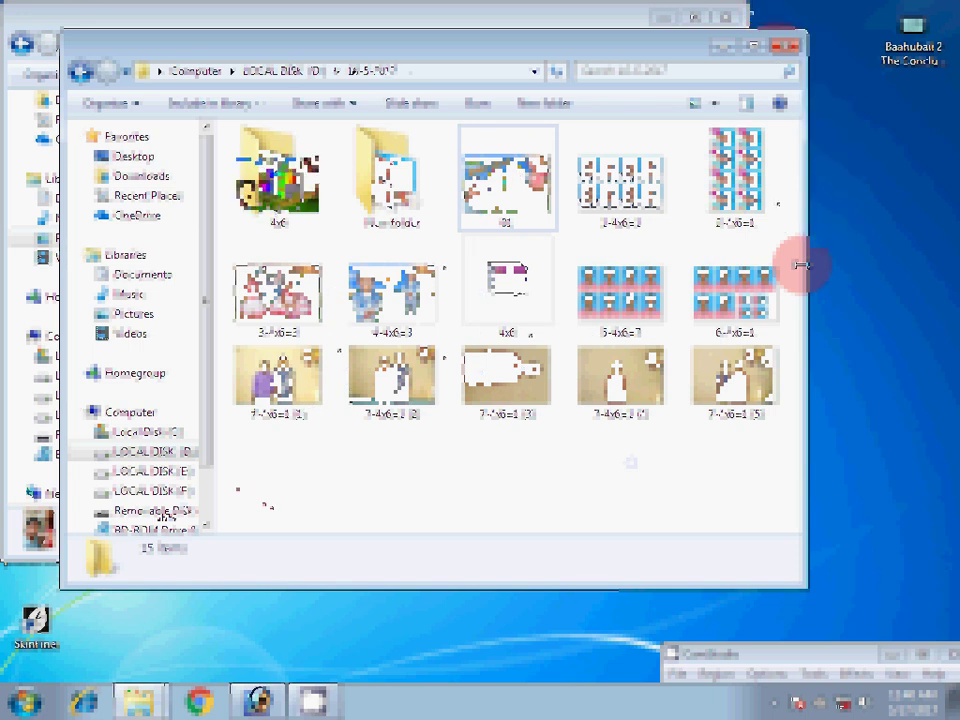
click(790, 45)
Close the Pictures window, then close the poster document without saving changes.
click(725, 17)
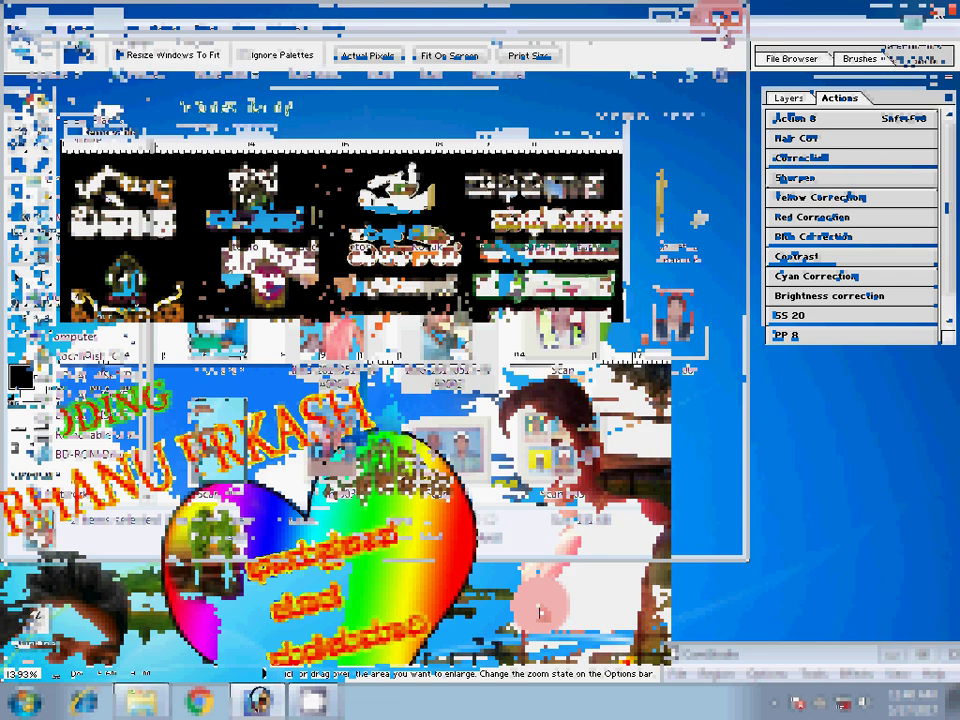
click(724, 17)
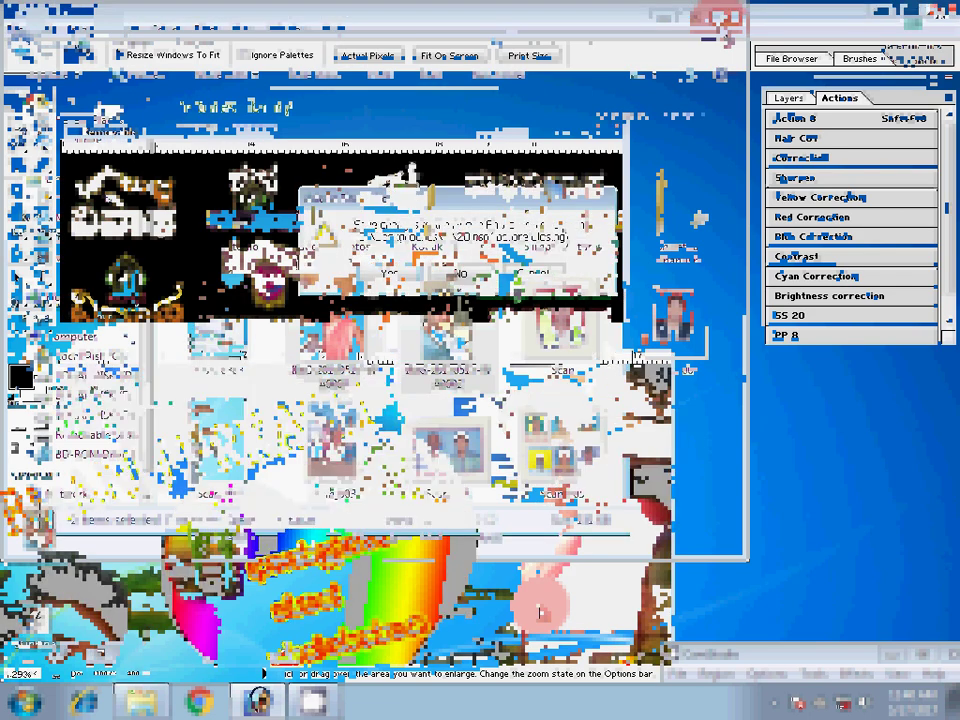
click(463, 275)
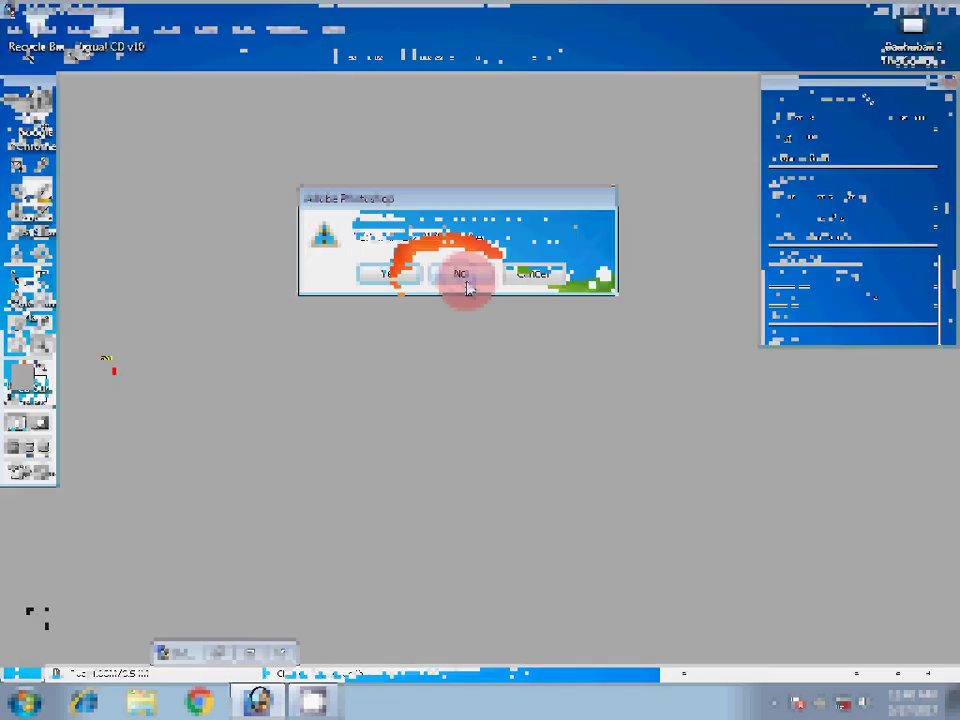